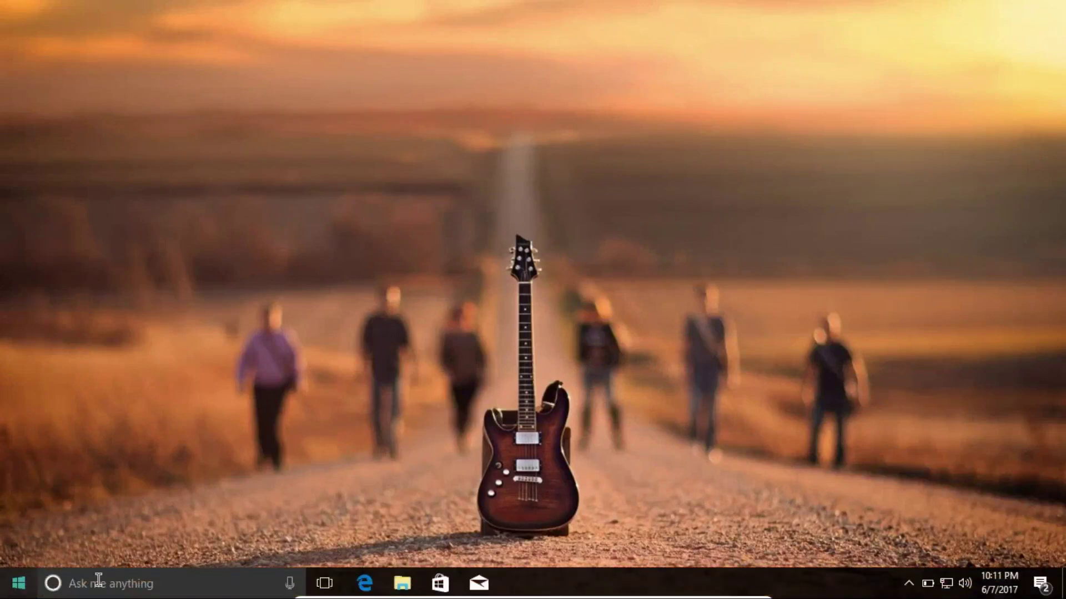
# - Locate the manjaro-xfce-17.0.1-stable-x86_64 disc image in the Media drive (F:) Applications\OS folder
pyautogui.click(414, 577)
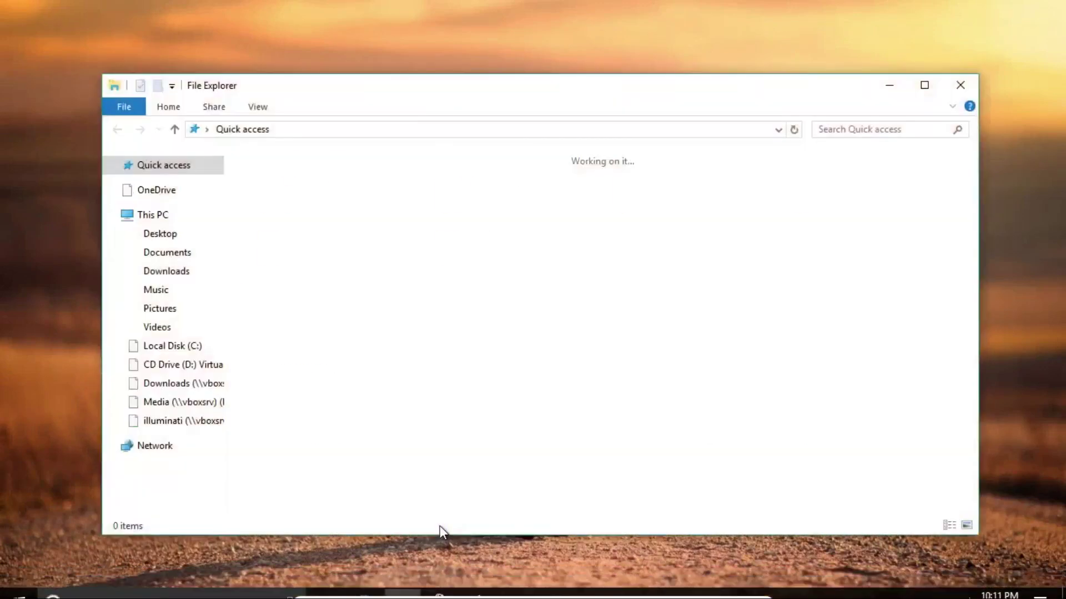
pyautogui.moveTo(511, 72); pyautogui.dragTo(518, 42)
pyautogui.doubleClick(504, 156)
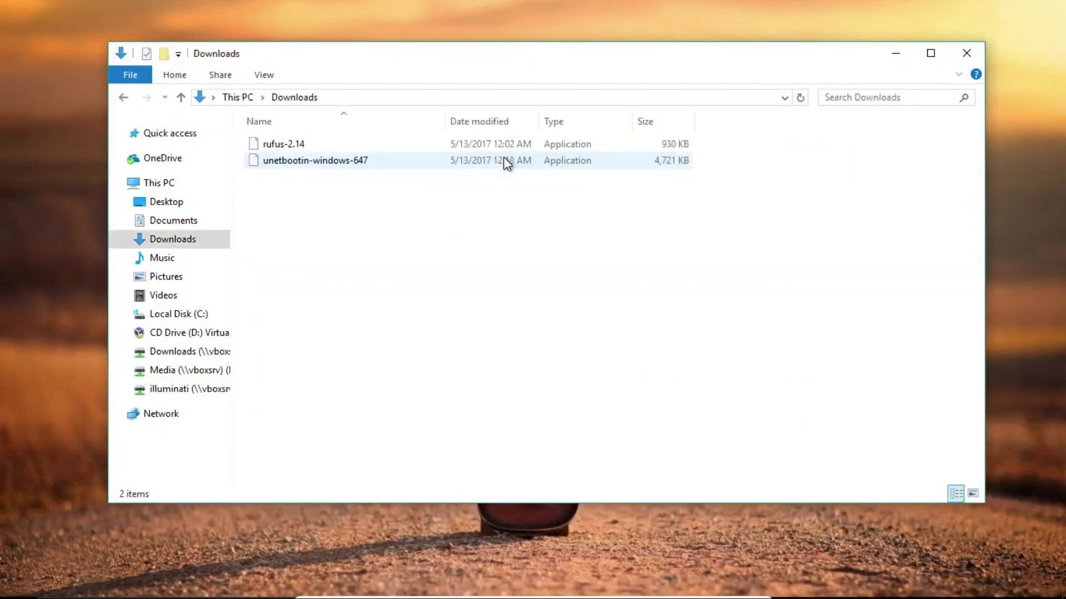
pyautogui.click(195, 370)
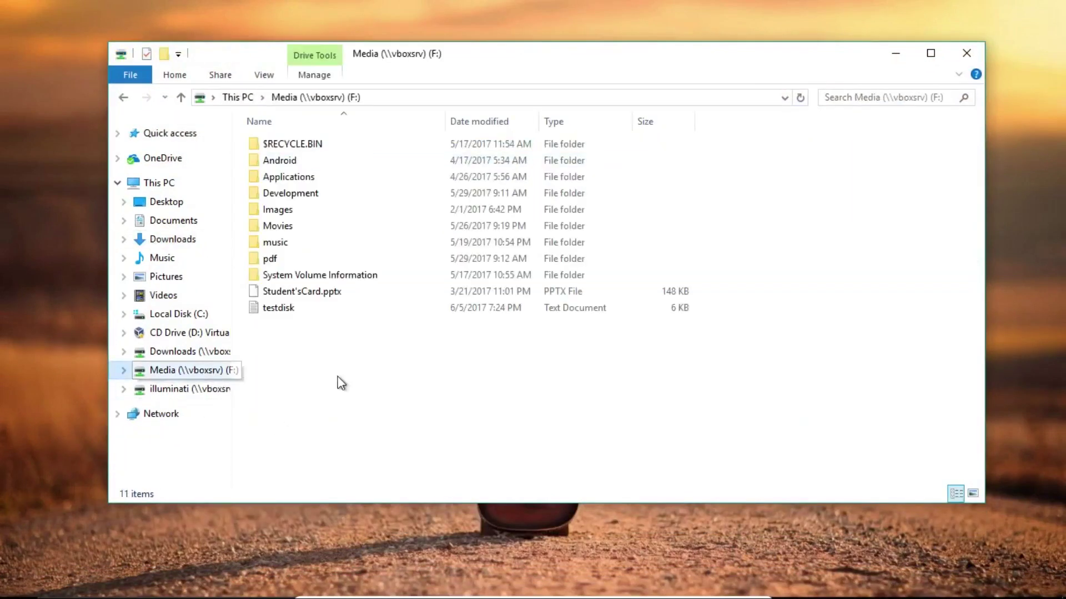
pyautogui.doubleClick(326, 175)
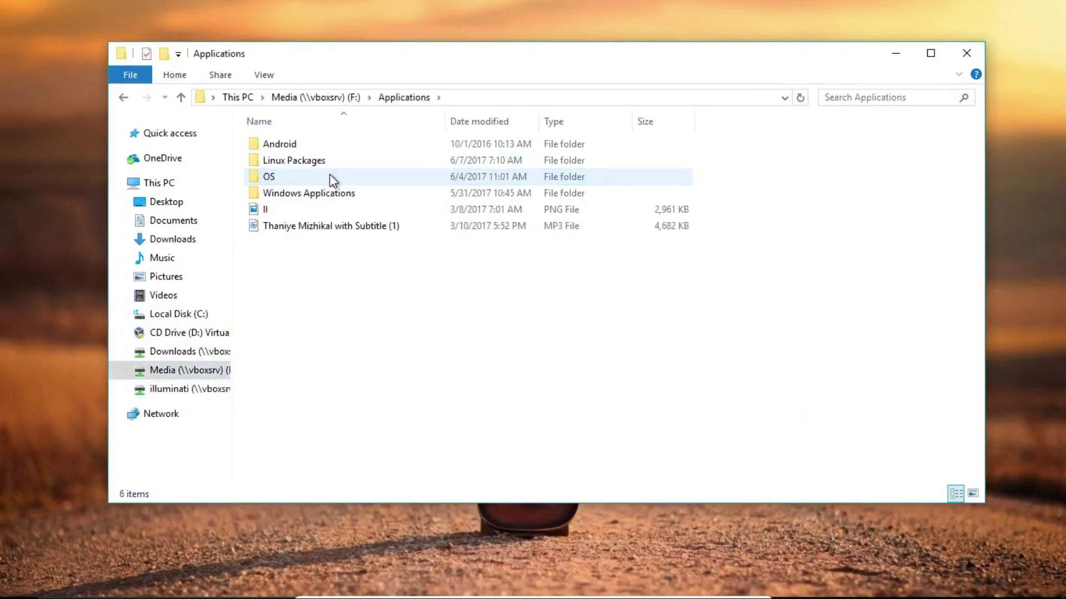
pyautogui.doubleClick(330, 178)
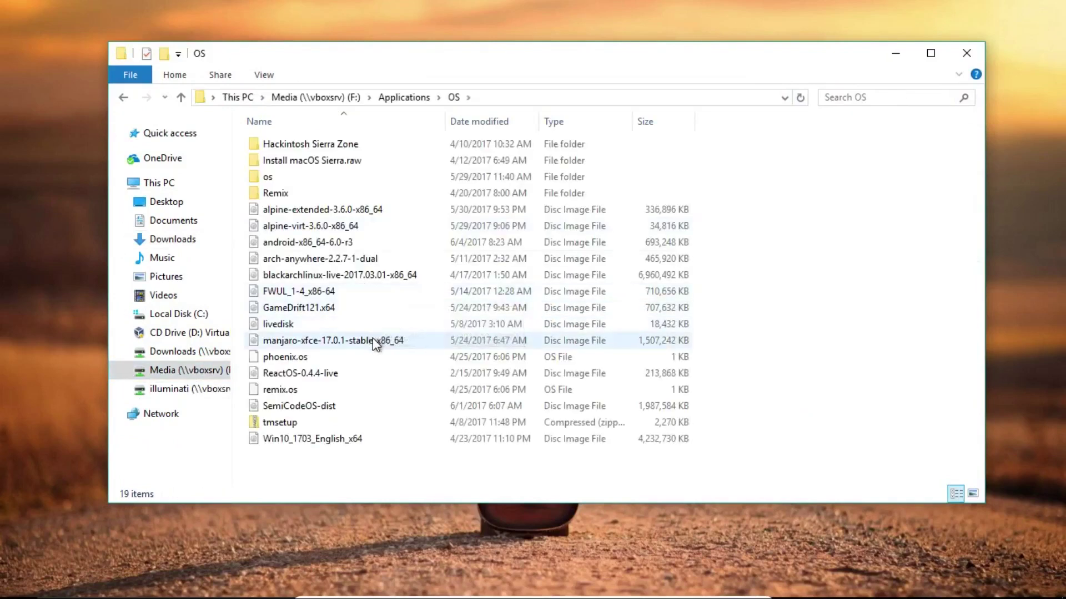
pyautogui.click(372, 337)
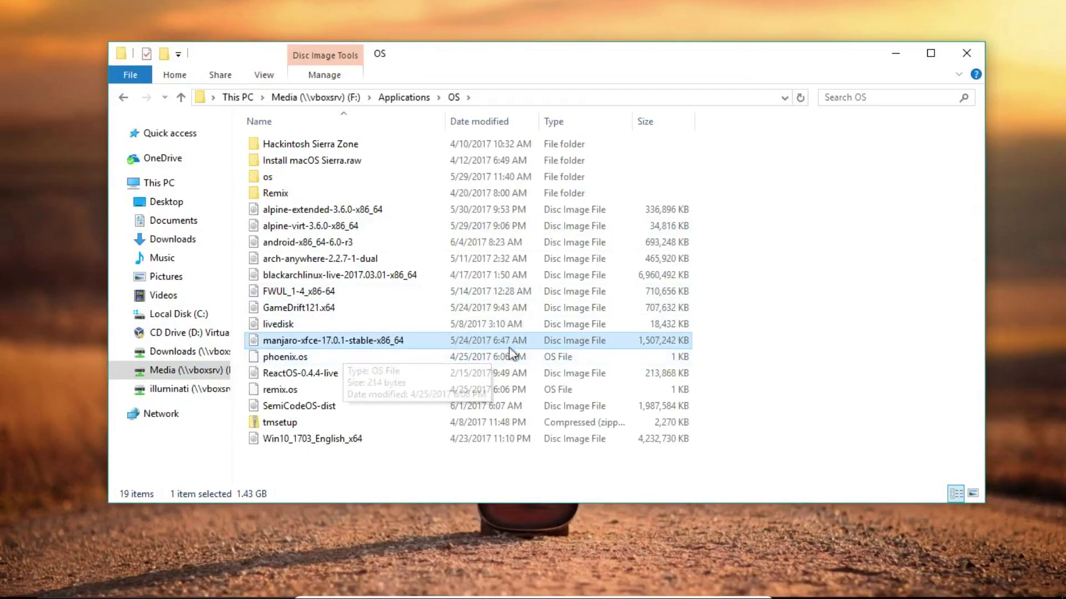
pyautogui.click(965, 56)
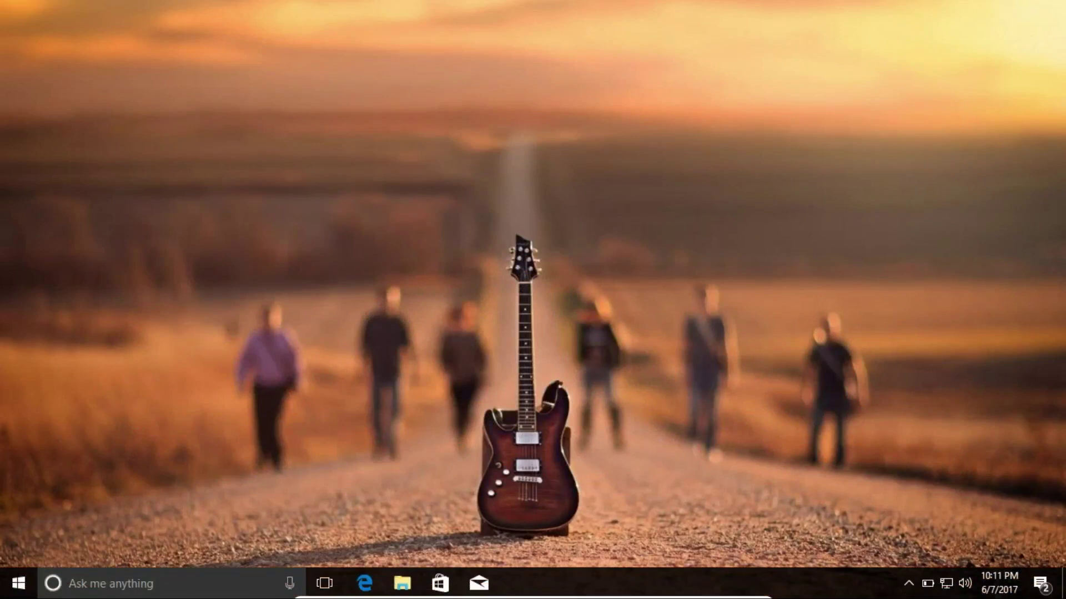
# - Open Downloads in a new File Explorer window and find the rufus-2.14 and unetbootin-windows-647 programs
pyautogui.click(401, 586)
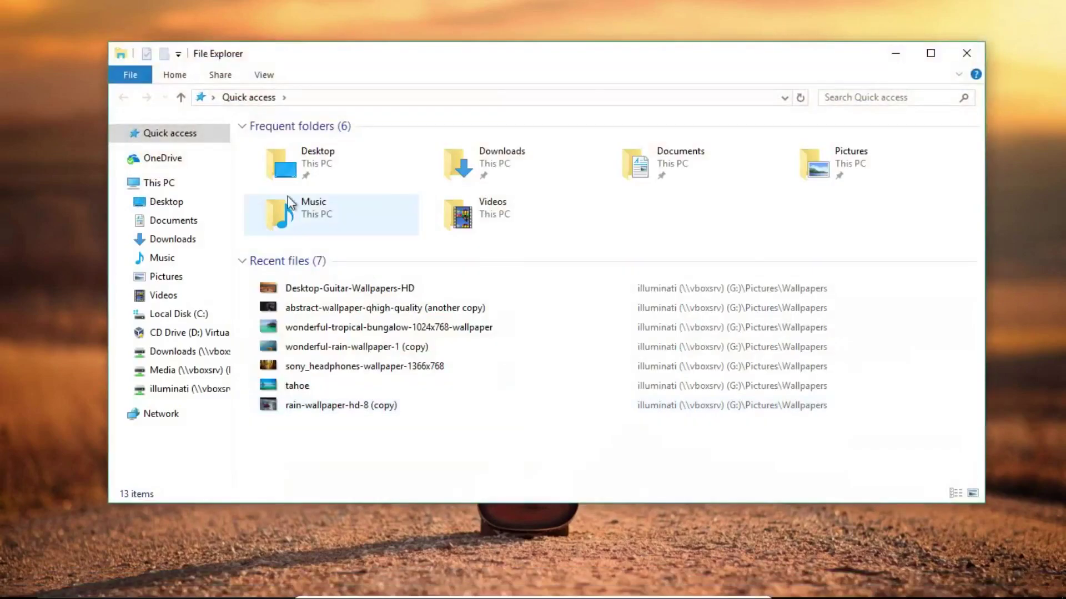
pyautogui.click(515, 176)
pyautogui.doubleClick(515, 175)
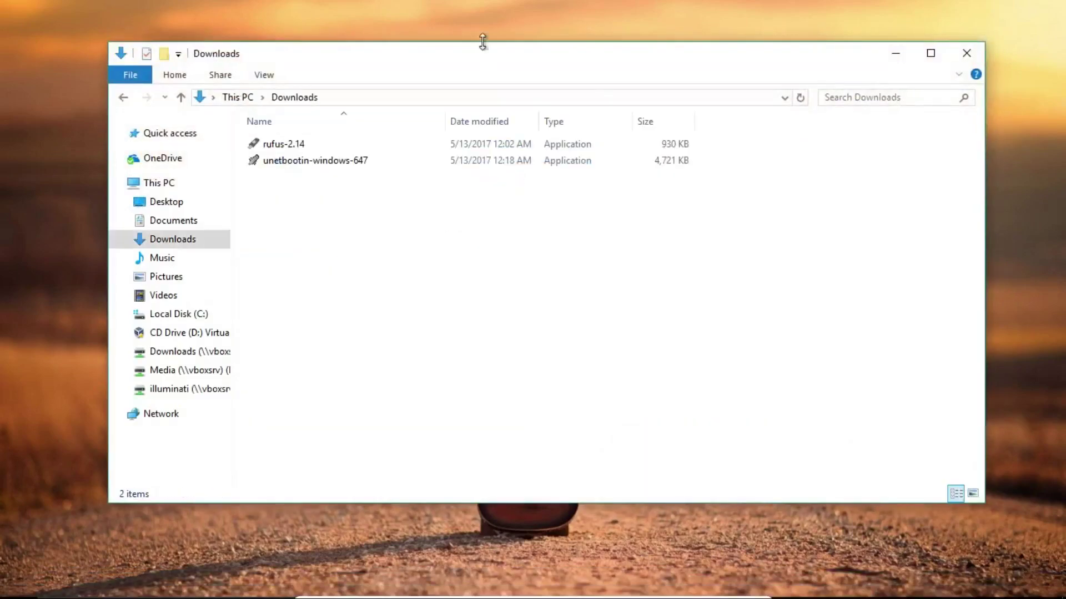
pyautogui.moveTo(501, 64); pyautogui.dragTo(509, 46)
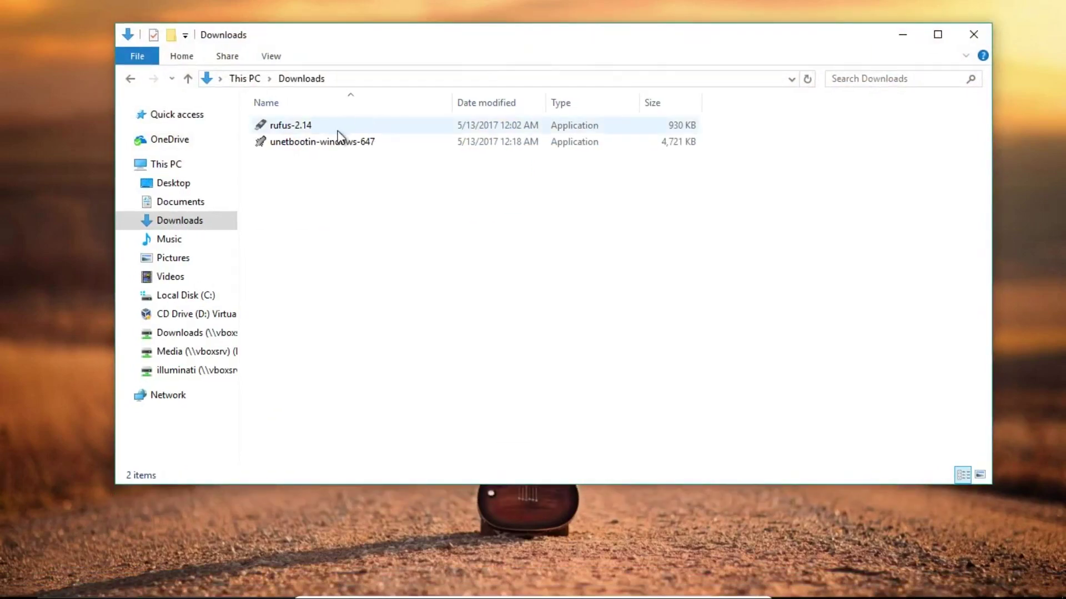
pyautogui.click(361, 125)
pyautogui.click(340, 144)
pyautogui.click(362, 181)
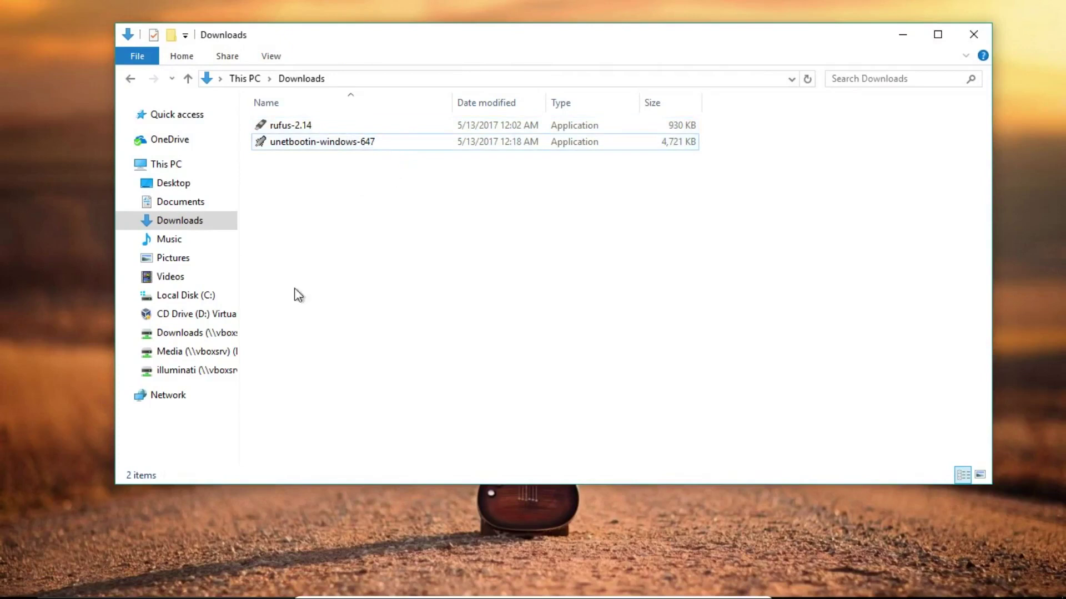
# - Select unetbootin-windows-647 in Downloads and start it
pyautogui.rightClick(336, 217)
pyautogui.click(534, 201)
pyautogui.press('Up')
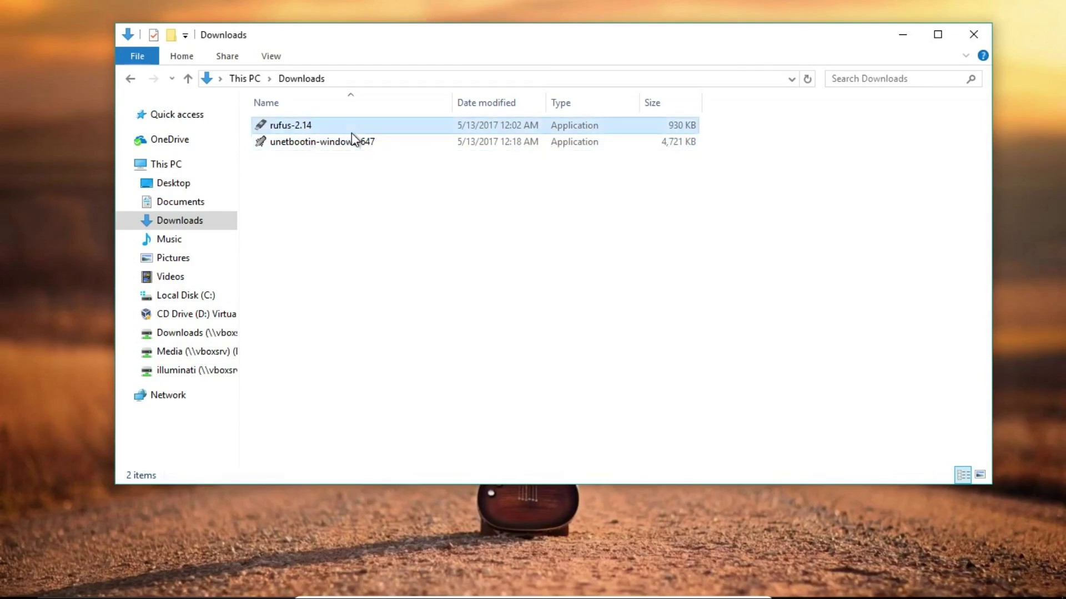
pyautogui.press('Down')
pyautogui.click(376, 198)
pyautogui.press('Up')
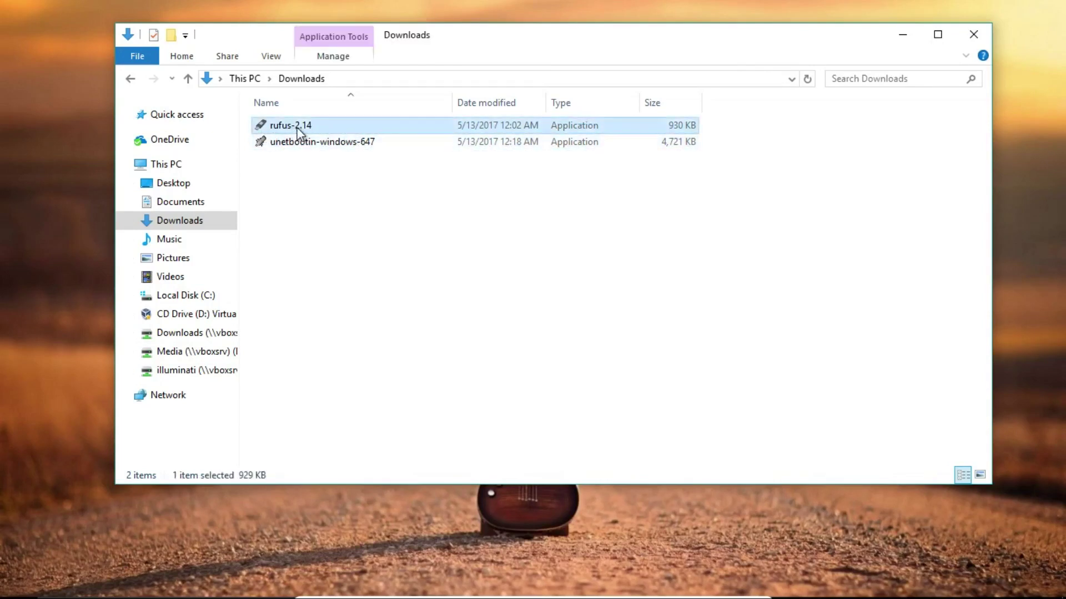
pyautogui.click(312, 152)
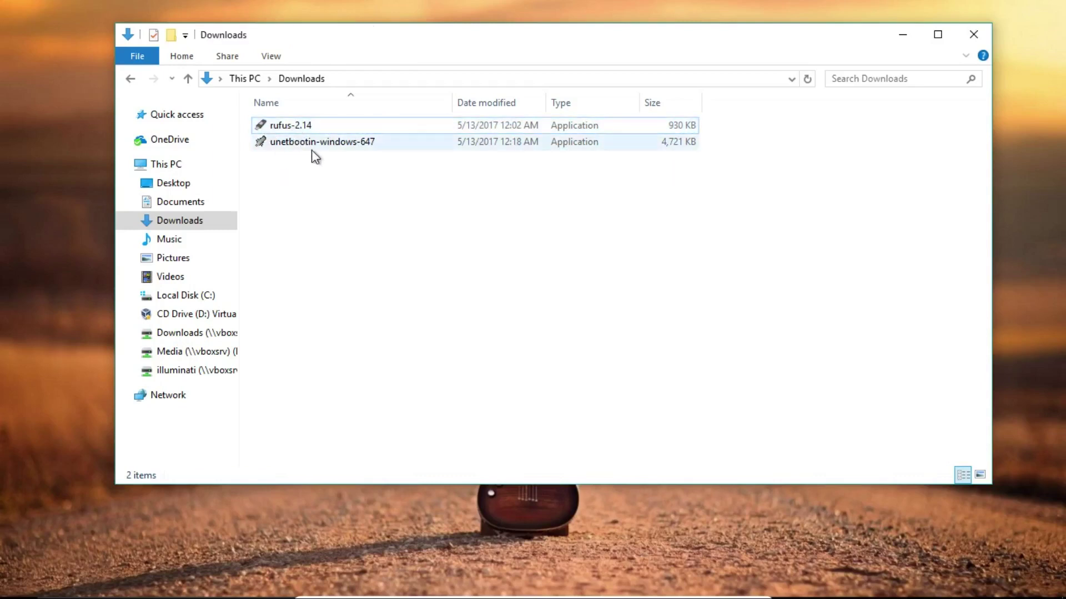
pyautogui.click(312, 147)
pyautogui.click(356, 181)
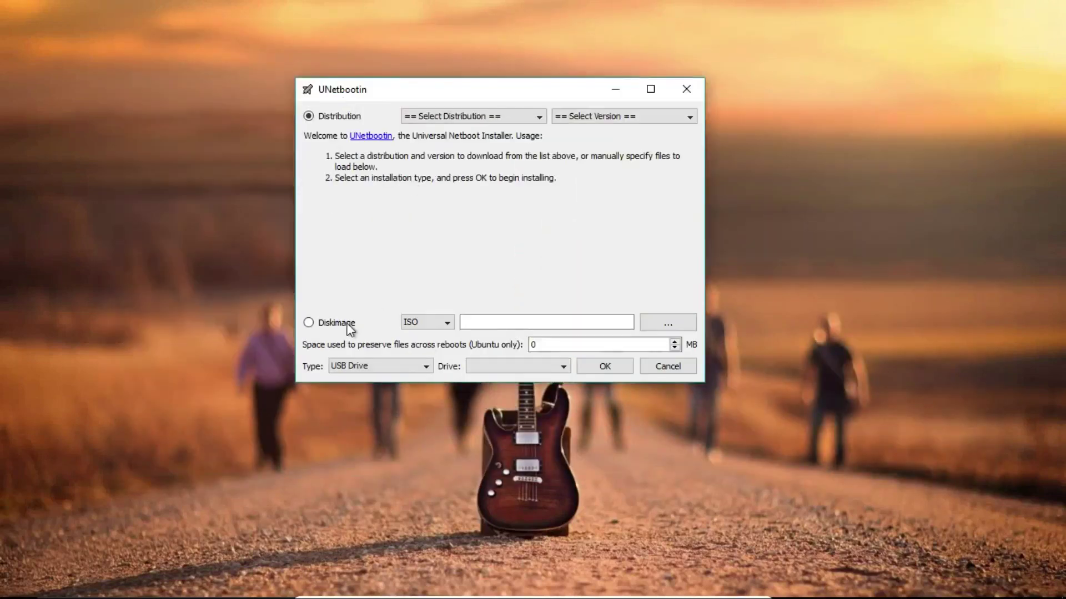
# - Switch UNetbootin to Diskimage, browse This PC and Network without picking a file, and keep Type as USB Drive
pyautogui.click(348, 325)
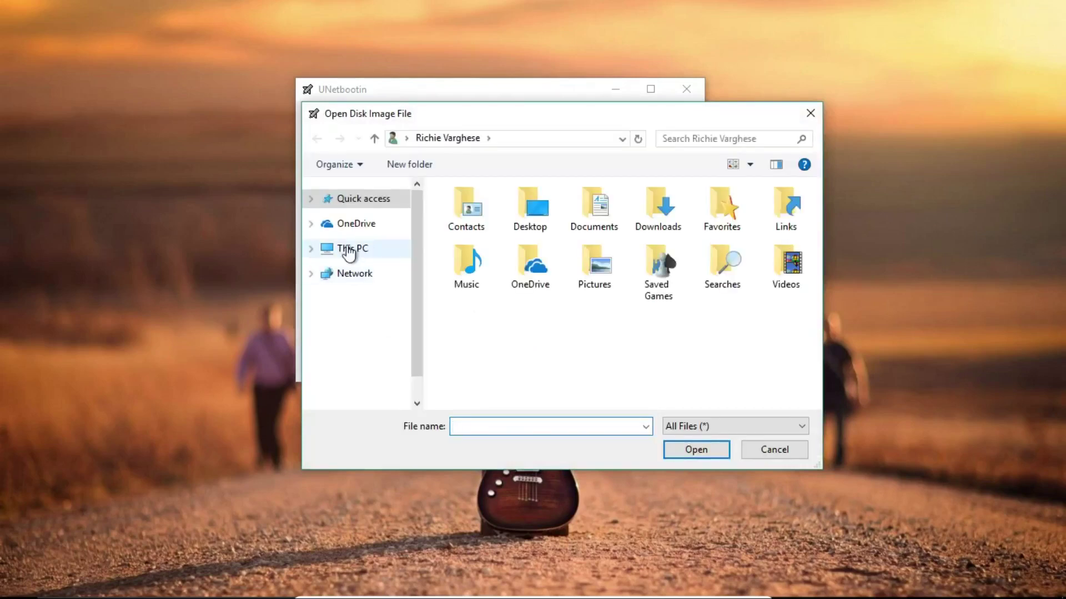
pyautogui.click(349, 252)
pyautogui.scroll(-3, 564, 362)
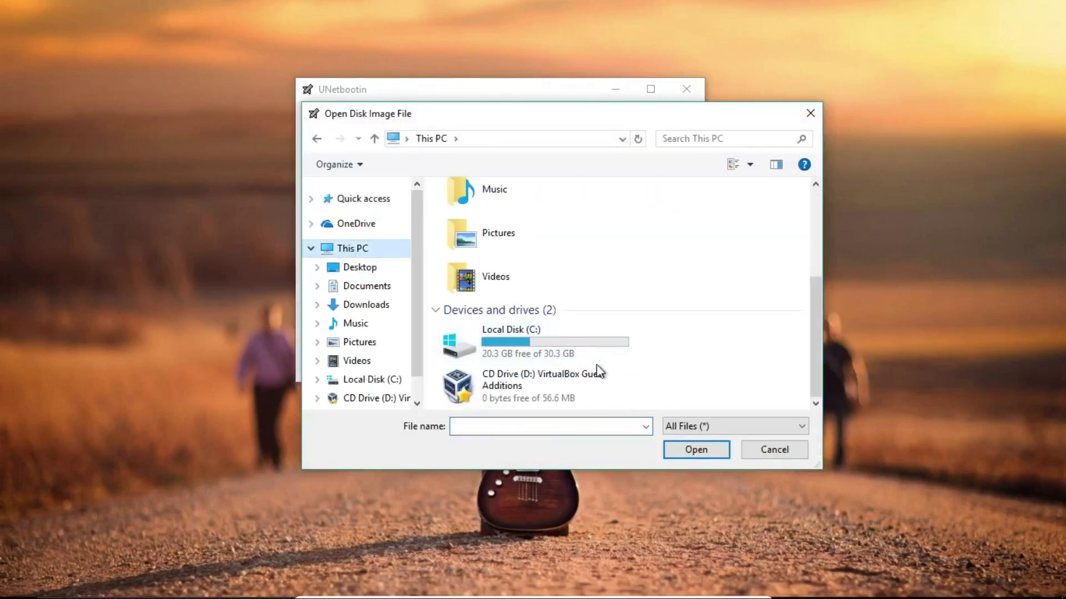
pyautogui.scroll(-1, 331, 352)
pyautogui.click(356, 392)
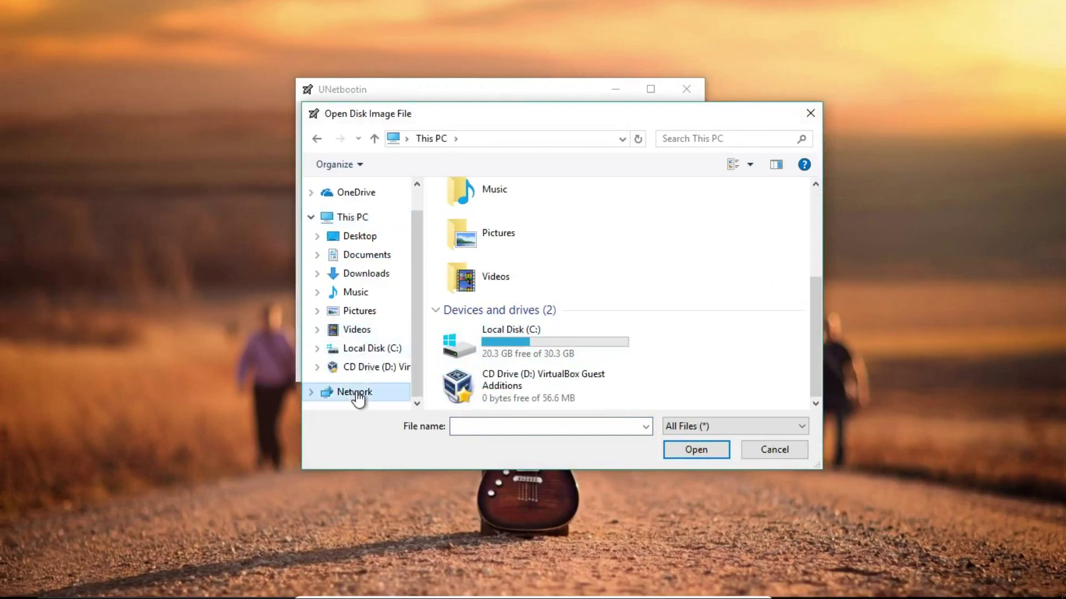
pyautogui.scroll(-1, 318, 349)
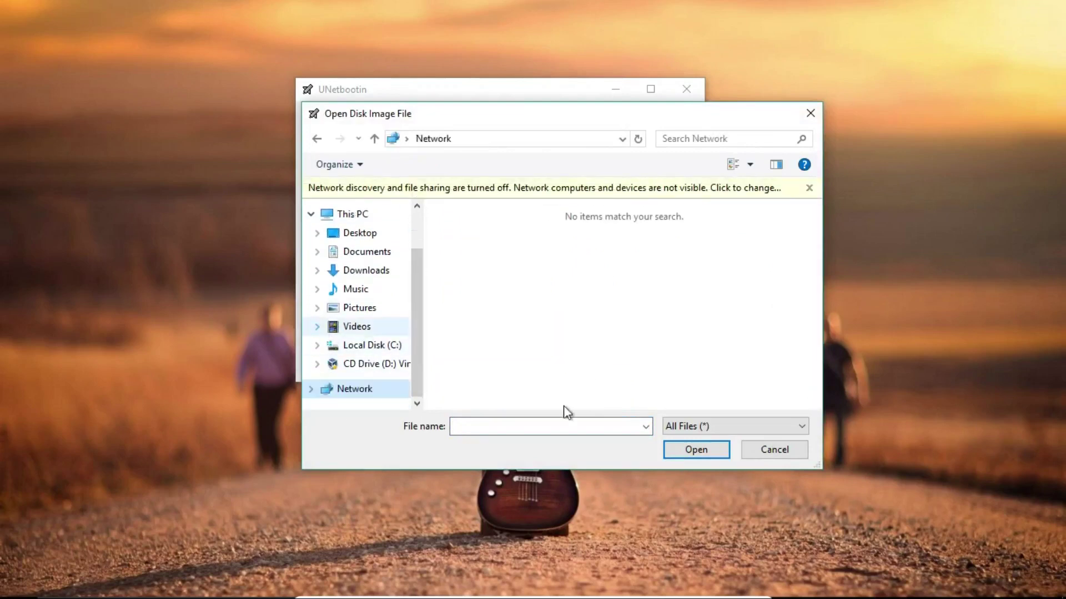
pyautogui.click(774, 451)
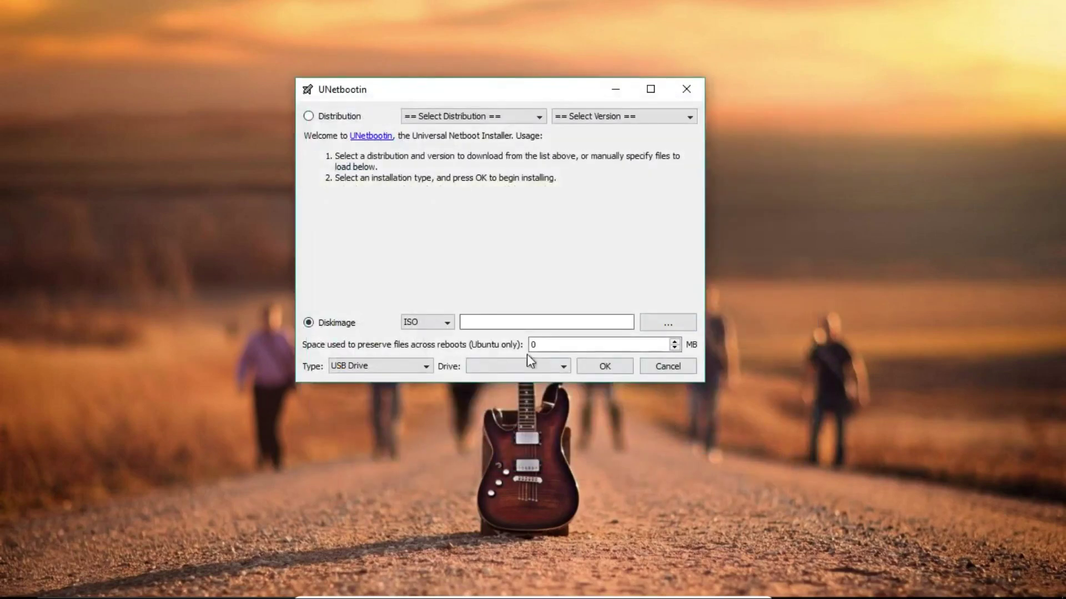
pyautogui.click(432, 372)
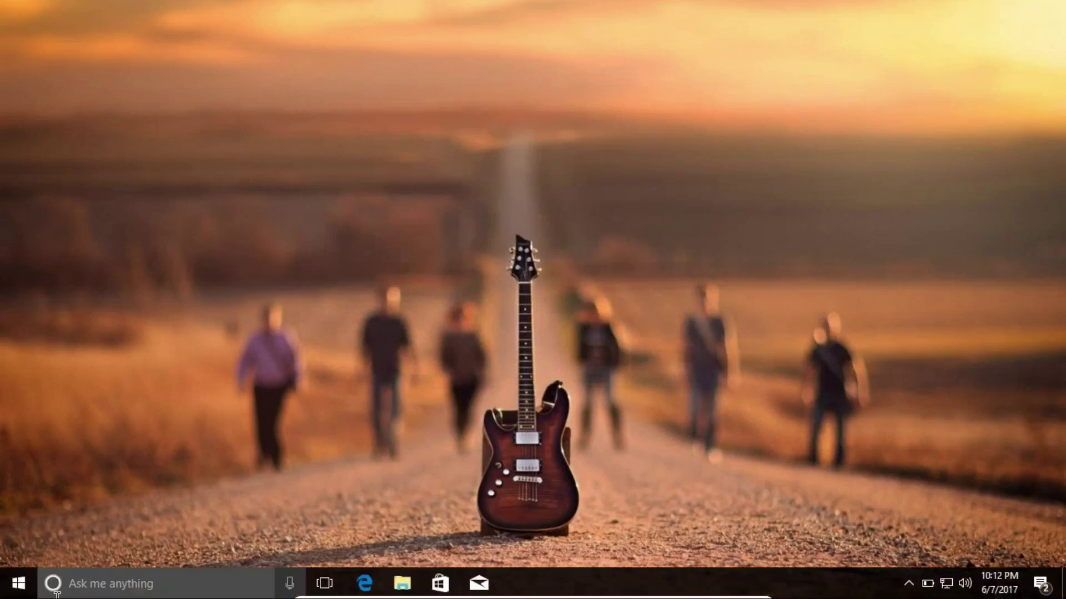
# - Restart the Windows 10 machine from the Start menu's power button
pyautogui.click(401, 584)
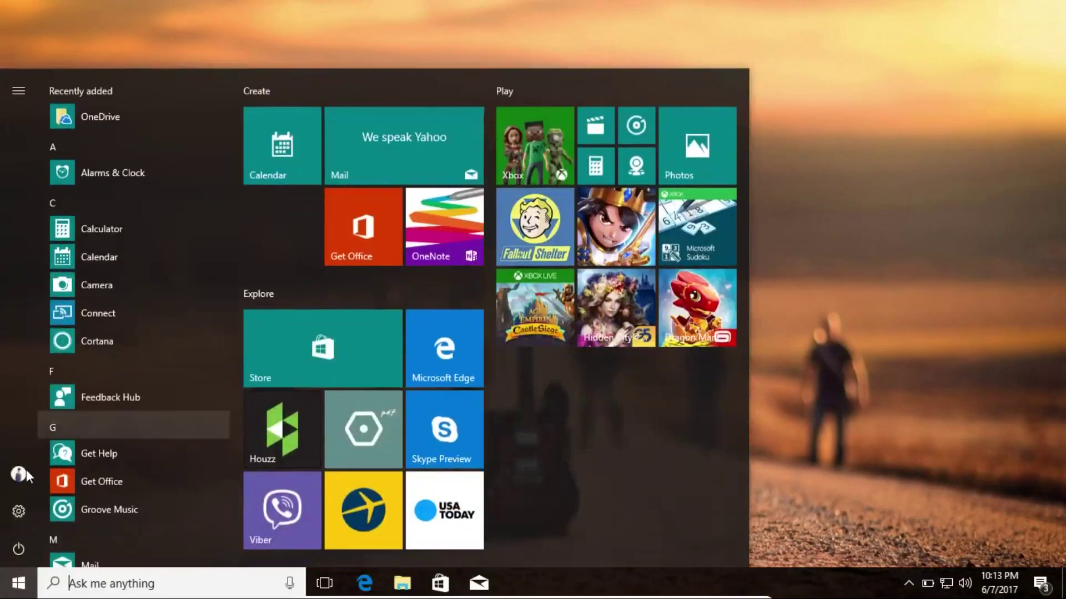
pyautogui.click(21, 548)
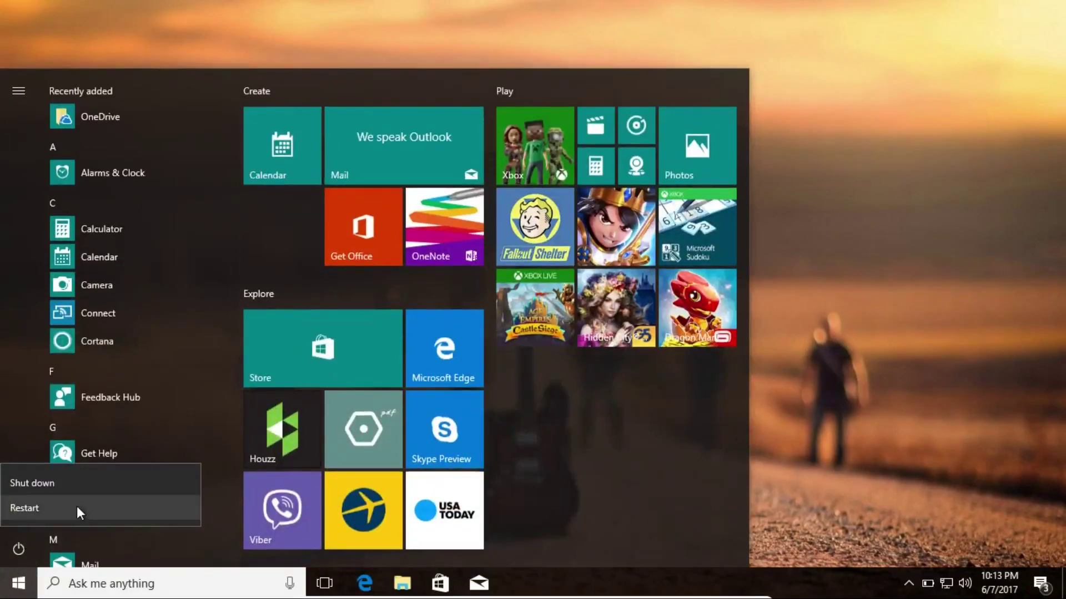
pyautogui.click(218, 524)
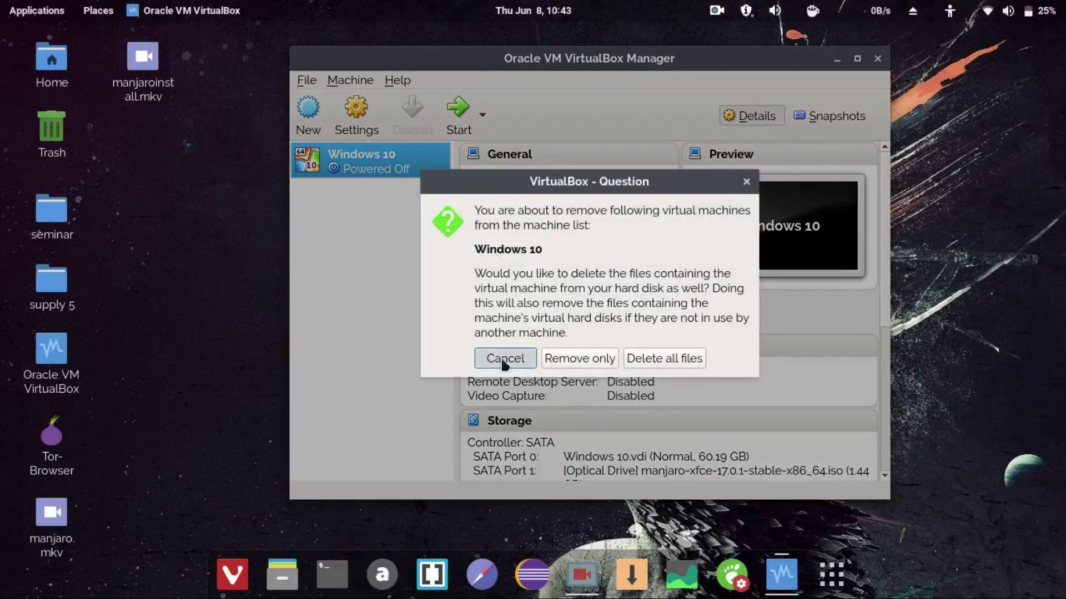
# - Keep the Windows 10 VM instead of removing it and review its System settings
pyautogui.click(500, 358)
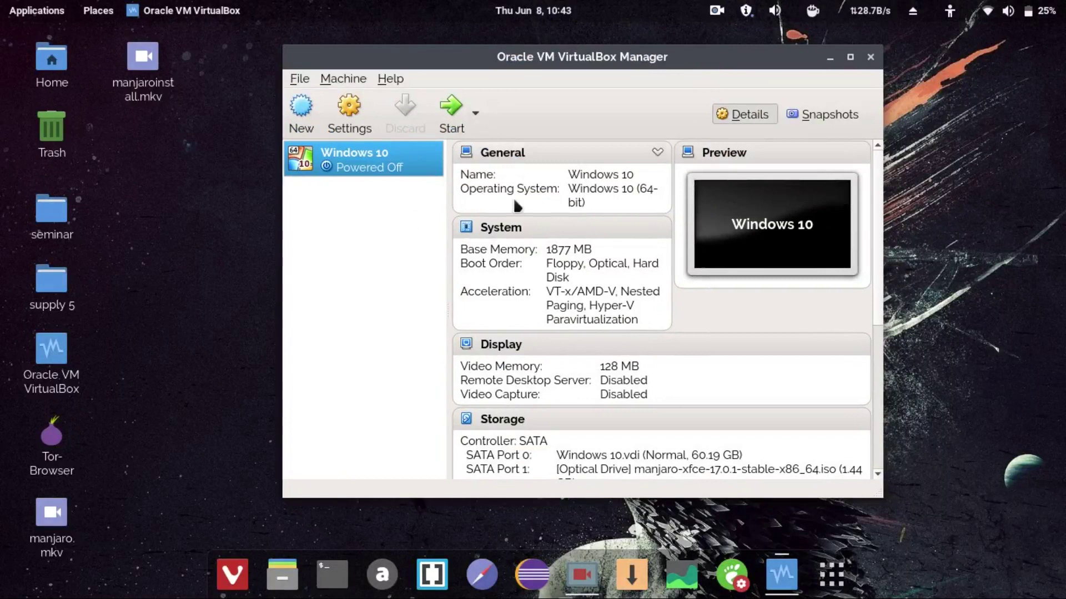
pyautogui.click(356, 117)
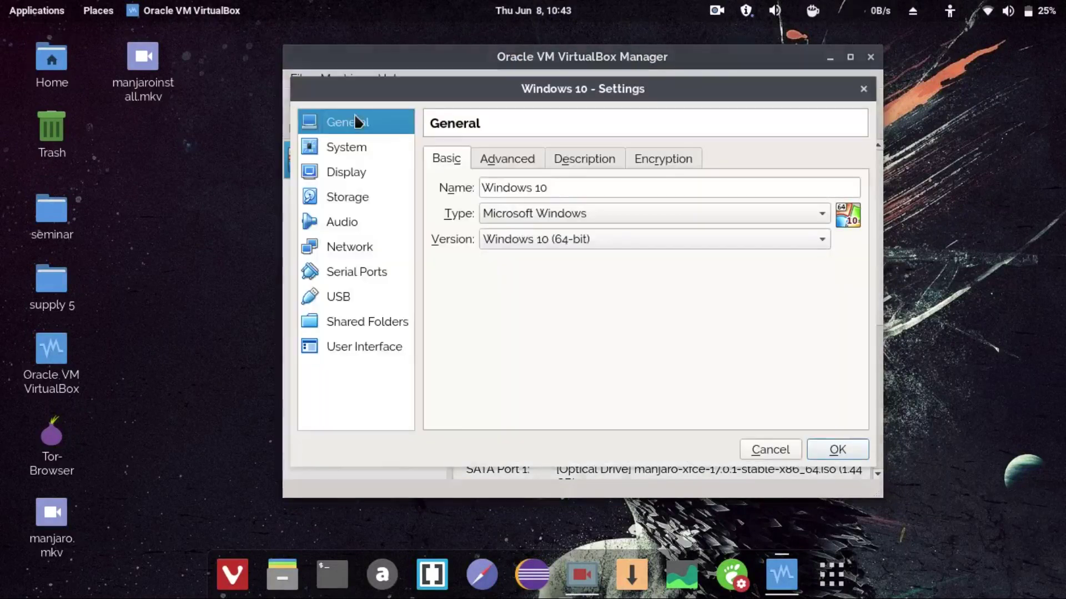
pyautogui.click(367, 148)
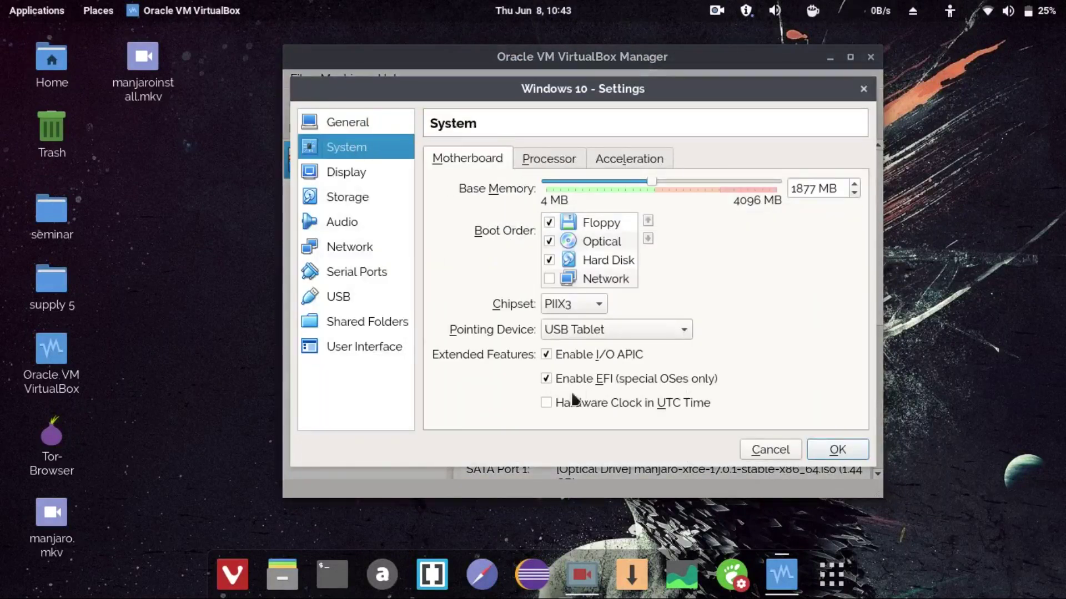
pyautogui.click(861, 450)
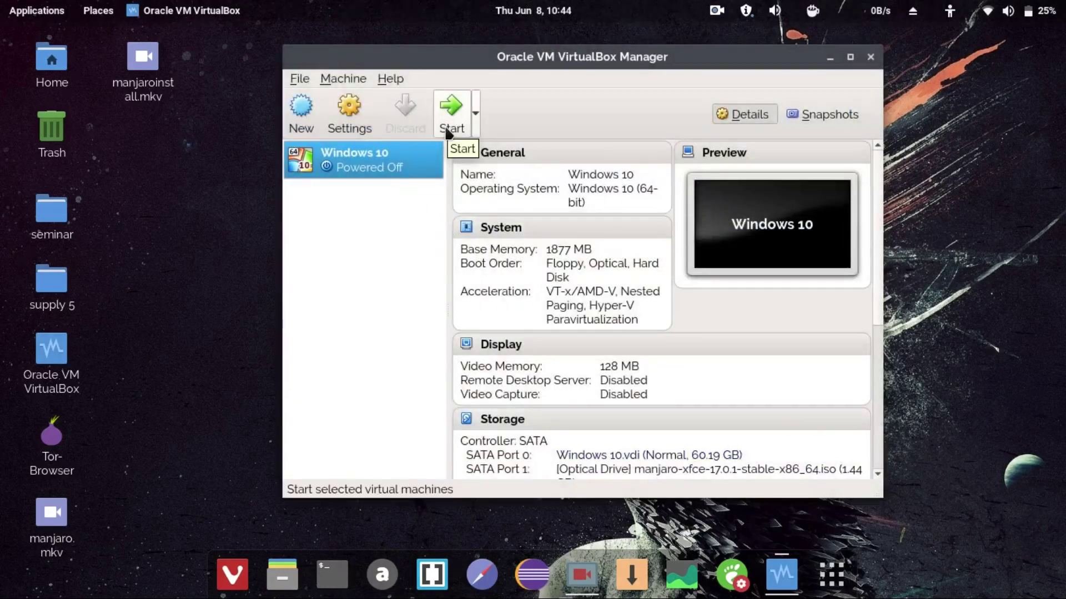
# - Verify the Manjaro ISO on the optical drive and EFI enabled, then start the Windows 10 VM
pyautogui.click(350, 108)
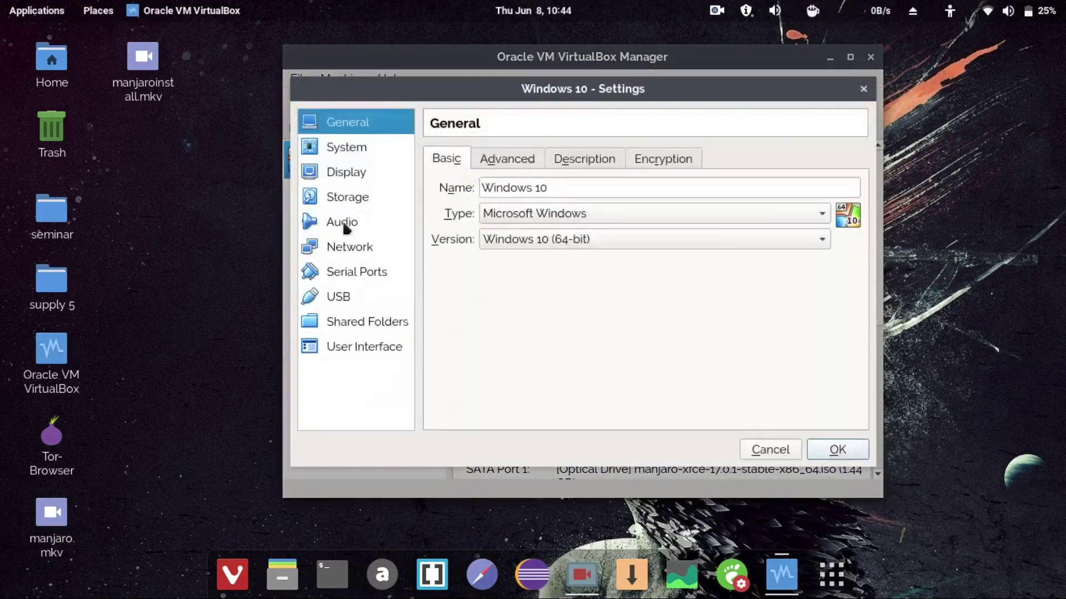
pyautogui.click(355, 204)
pyautogui.click(552, 222)
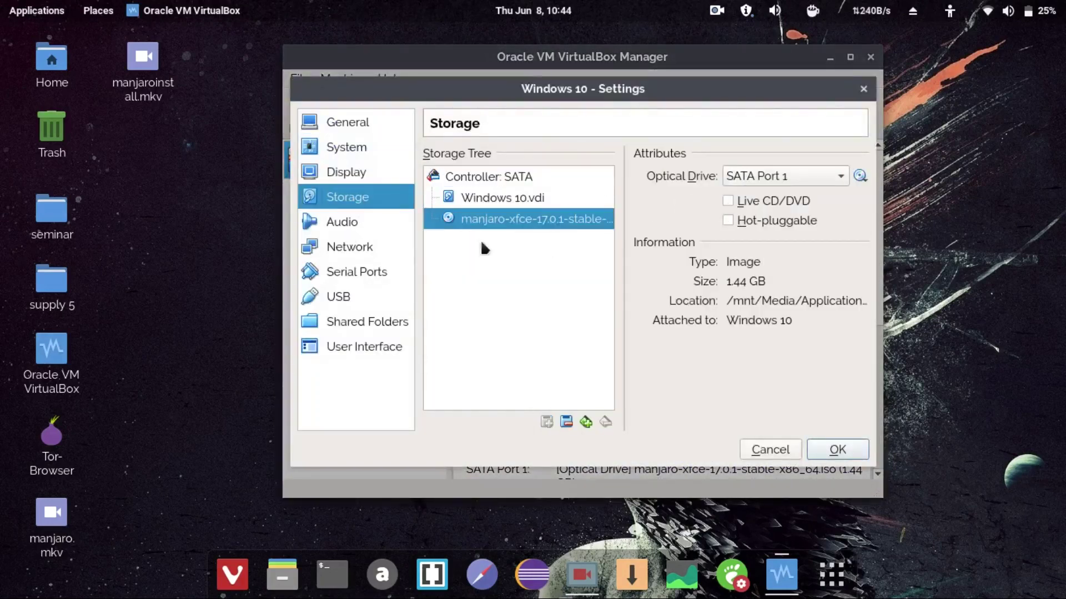
pyautogui.click(382, 151)
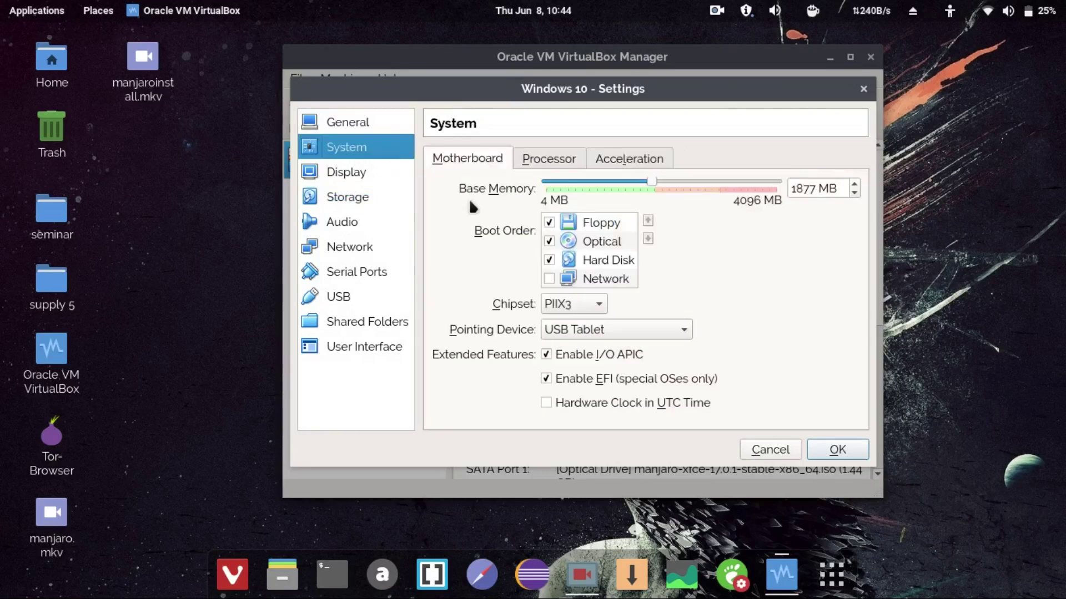
pyautogui.click(827, 450)
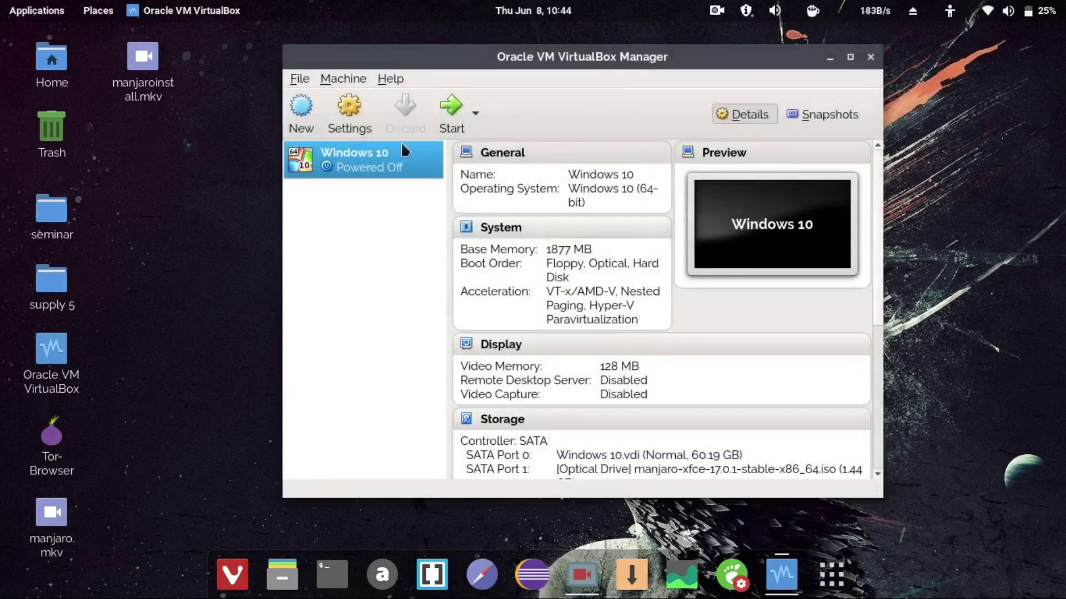
pyautogui.click(457, 130)
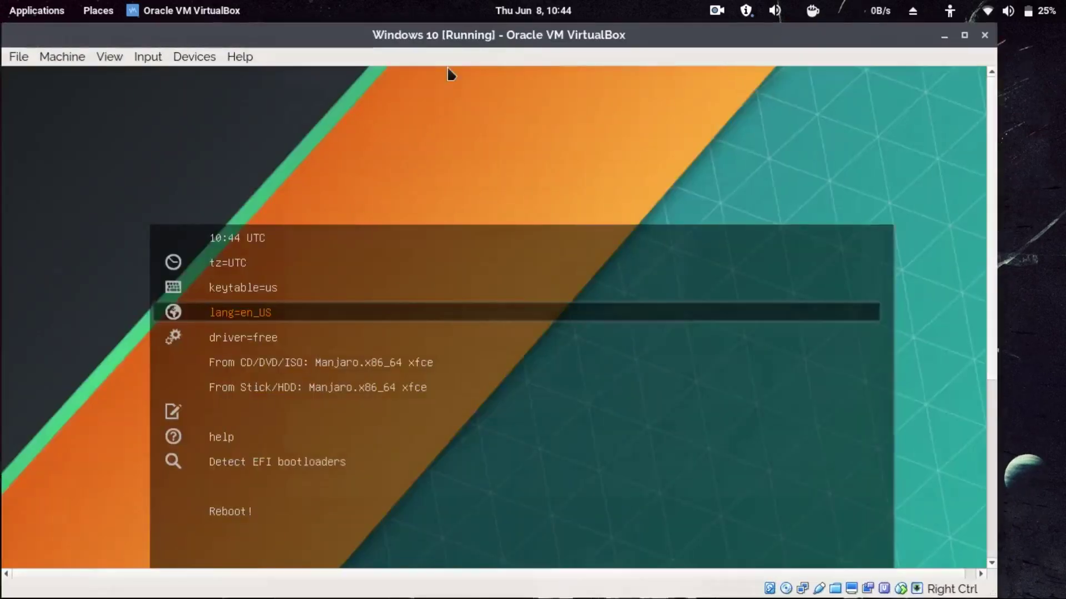
# - Show the VM full screen and leave the boot menu's driver option at free rather than nonfree
pyautogui.press('Control_R+f')
pyautogui.press('Down')
pyautogui.press('Down')
pyautogui.press('Down')
pyautogui.press('Up')
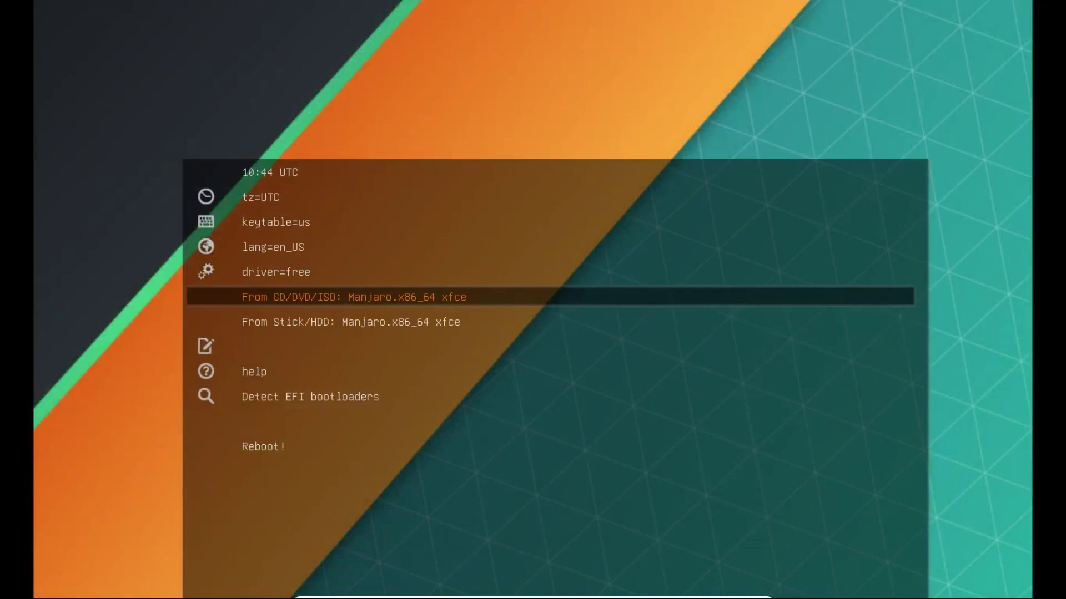
pyautogui.press('Down')
pyautogui.press('Up')
pyautogui.press('Up')
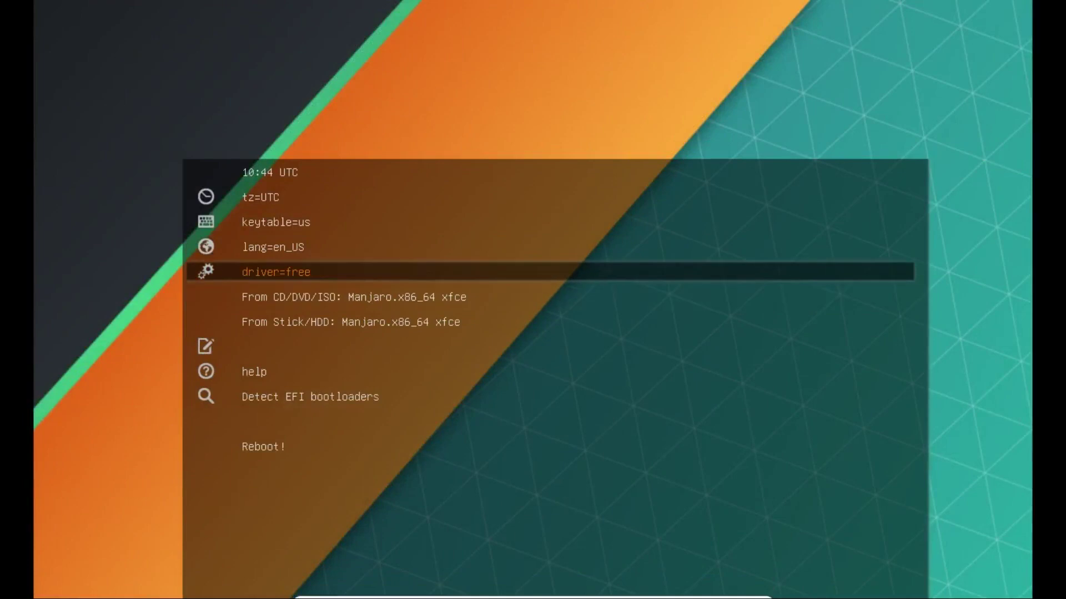
pyautogui.press('Return')
pyautogui.press('Down')
pyautogui.press('Down')
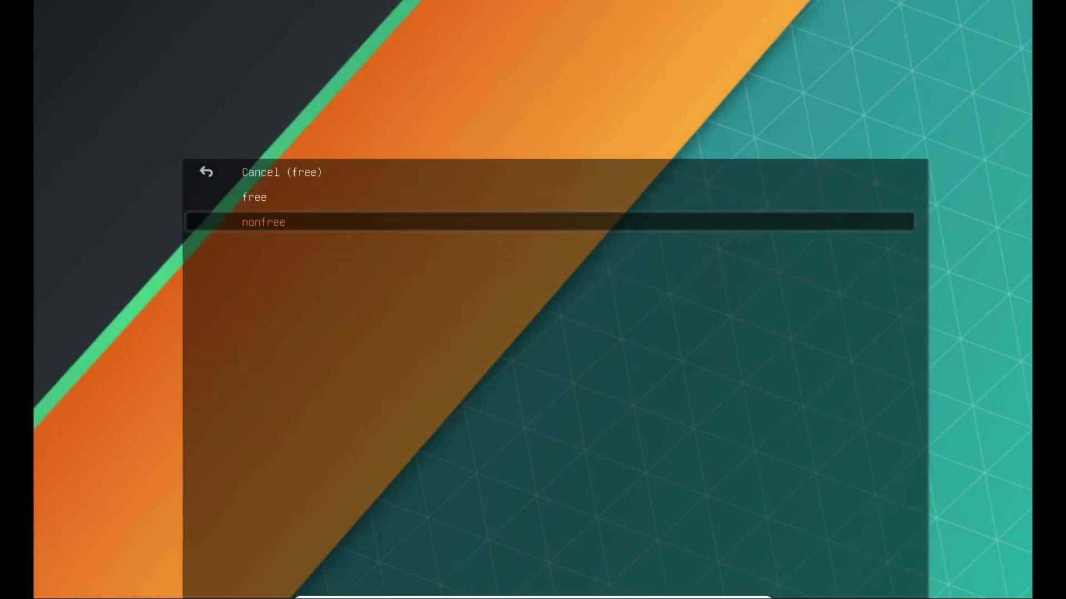
pyautogui.press('Up')
pyautogui.press('Up')
pyautogui.press('Return')
pyautogui.press('Up')
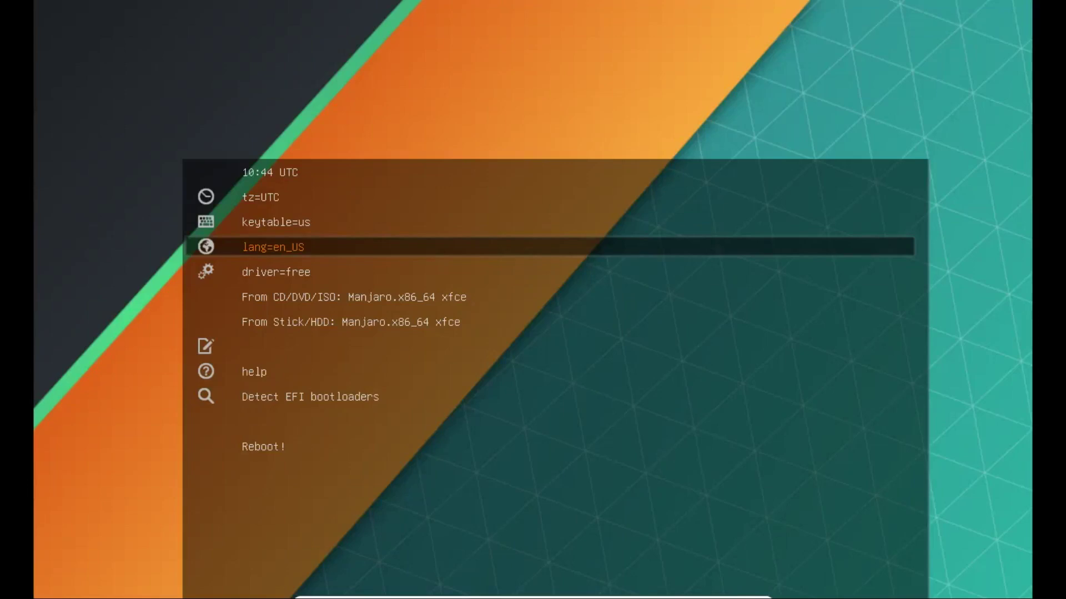
# - Select the 'From CD/DVD/ISO: Manjaro.x86_64 xfce' boot entry to start the live system
pyautogui.press('Down')
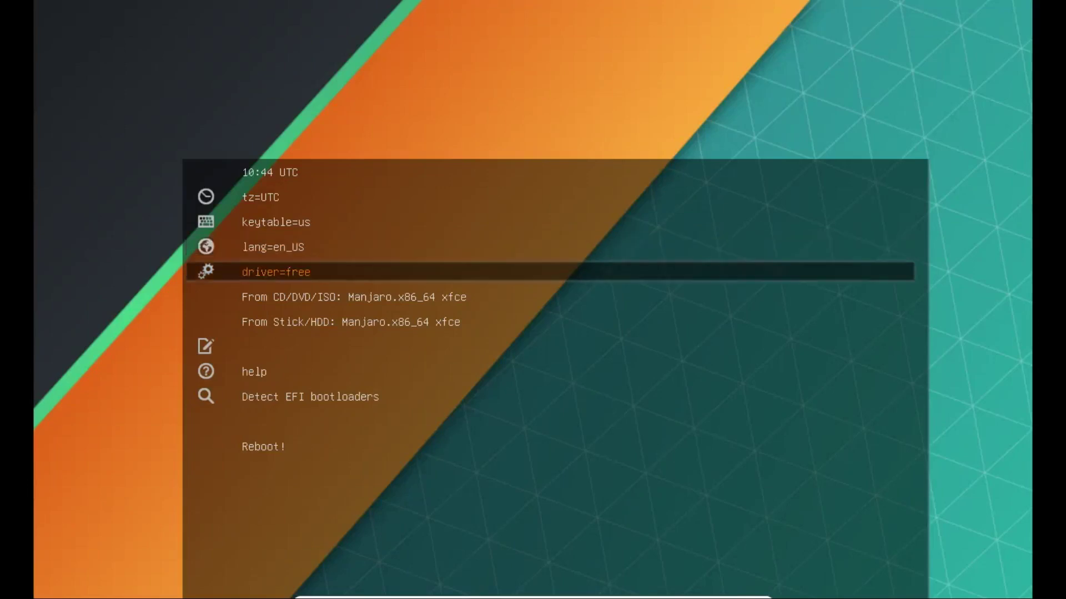
pyautogui.press('Up')
pyautogui.press('Up')
pyautogui.press('Up')
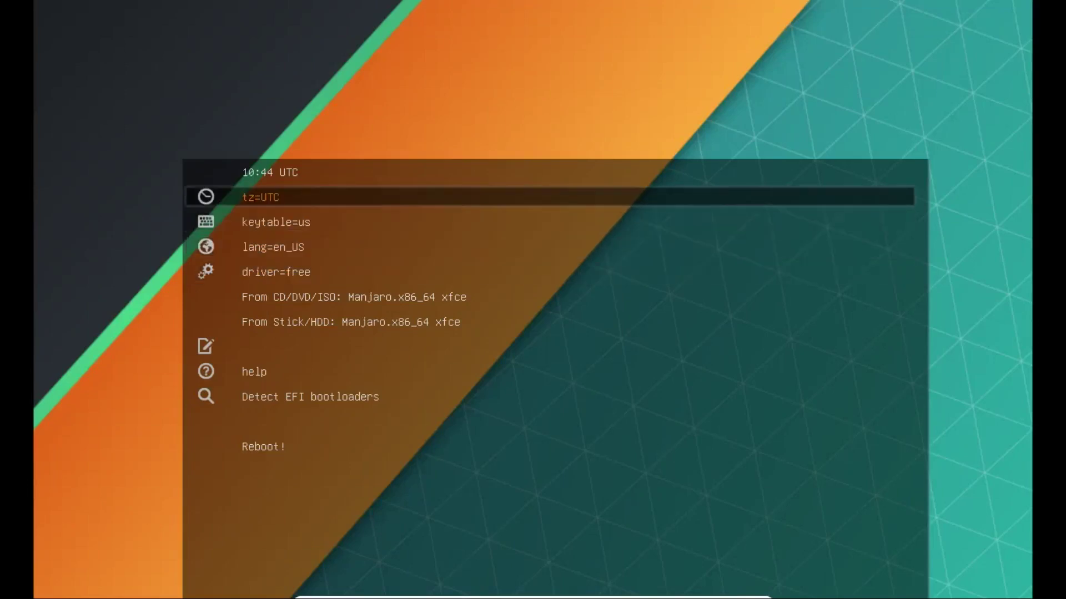
pyautogui.press('Down')
pyautogui.press('Down')
pyautogui.press('Down')
pyautogui.press('Down')
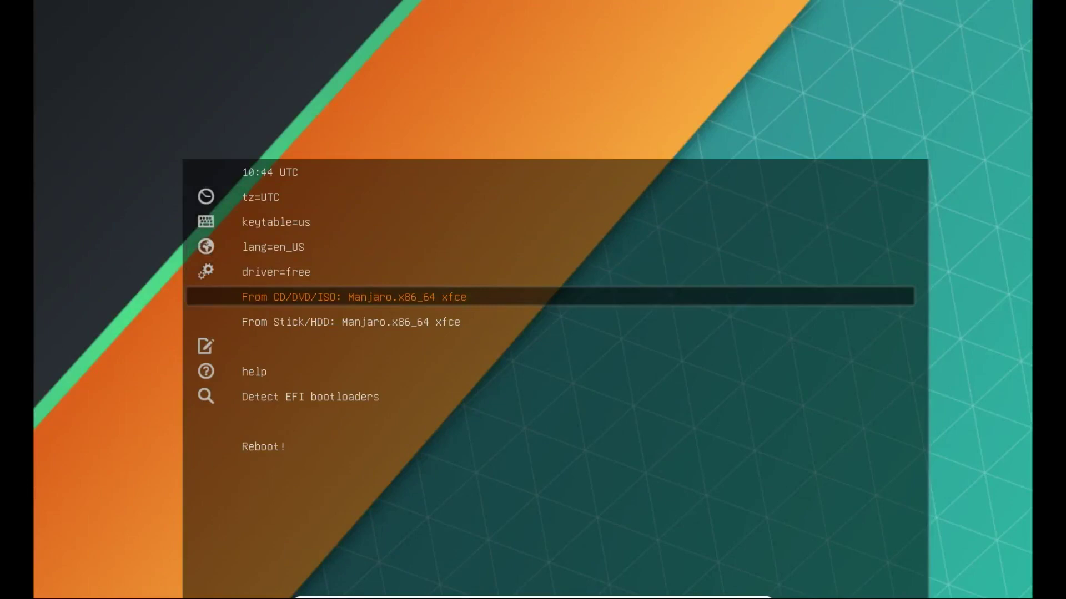
pyautogui.press('Up')
pyautogui.press('Up')
pyautogui.press('Up')
pyautogui.press('Up')
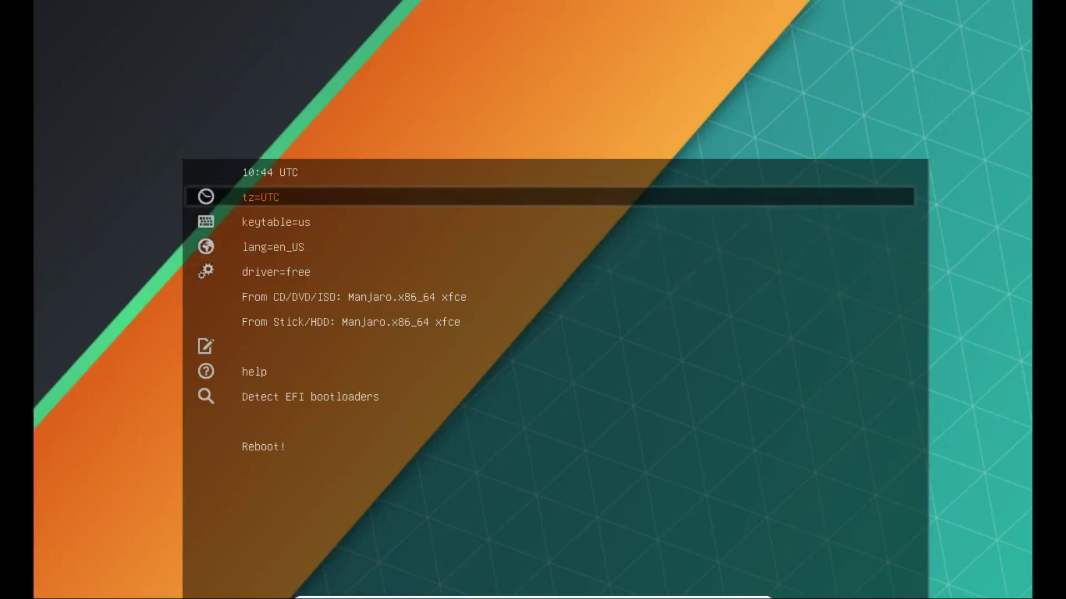
pyautogui.press('Down')
pyautogui.press('Down')
pyautogui.press('Down')
pyautogui.press('Down')
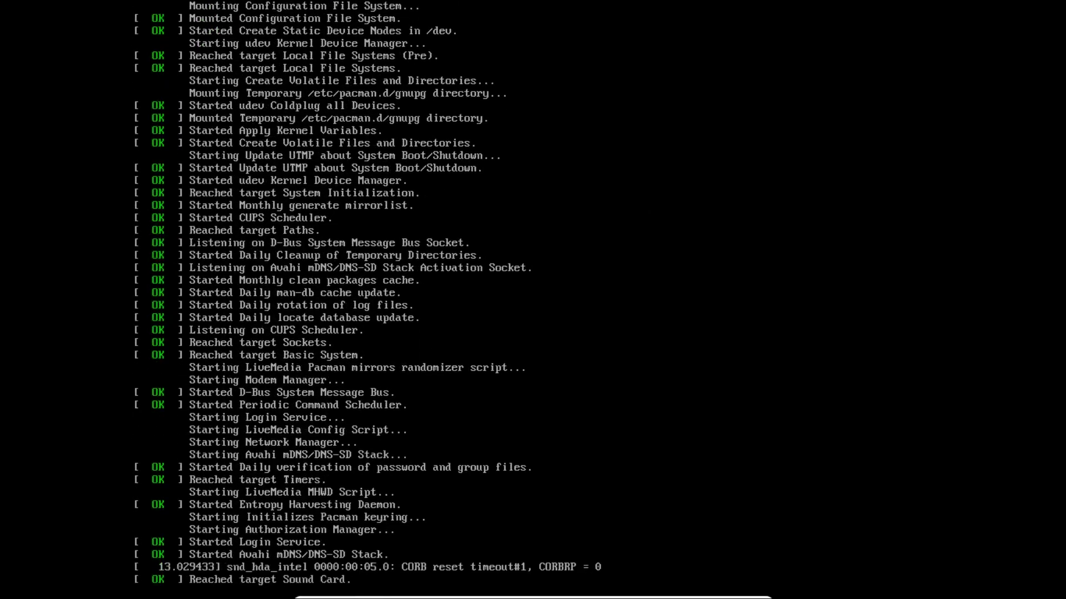
# - Dismiss the network notification and switch off Manjaro Hello's 'Launch at start' toggle
pyautogui.hotkey('ctrl', 'r')
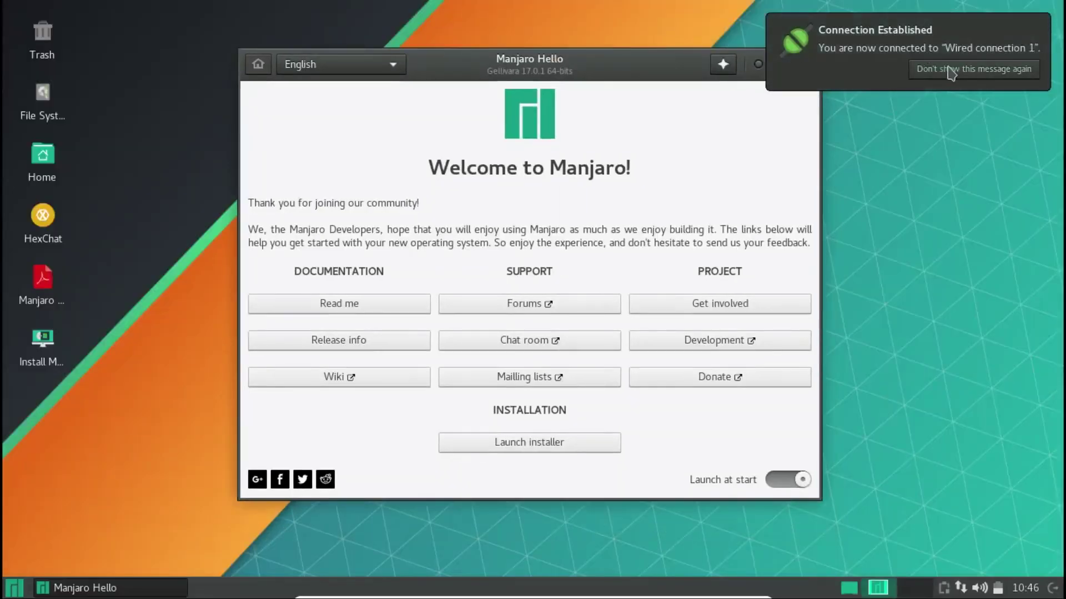
pyautogui.click(945, 69)
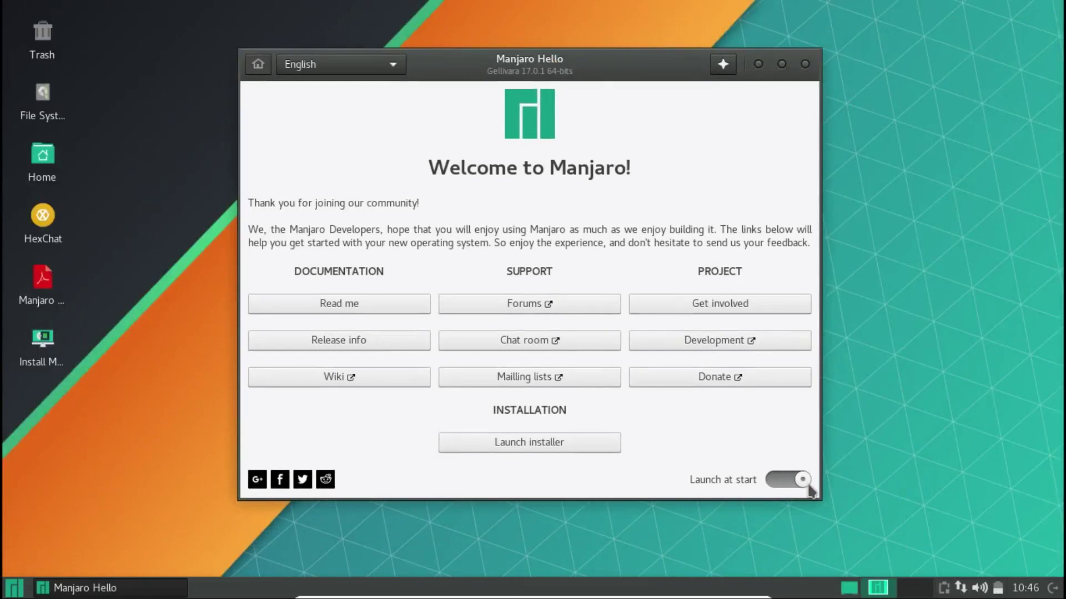
pyautogui.moveTo(599, 71); pyautogui.dragTo(599, 64)
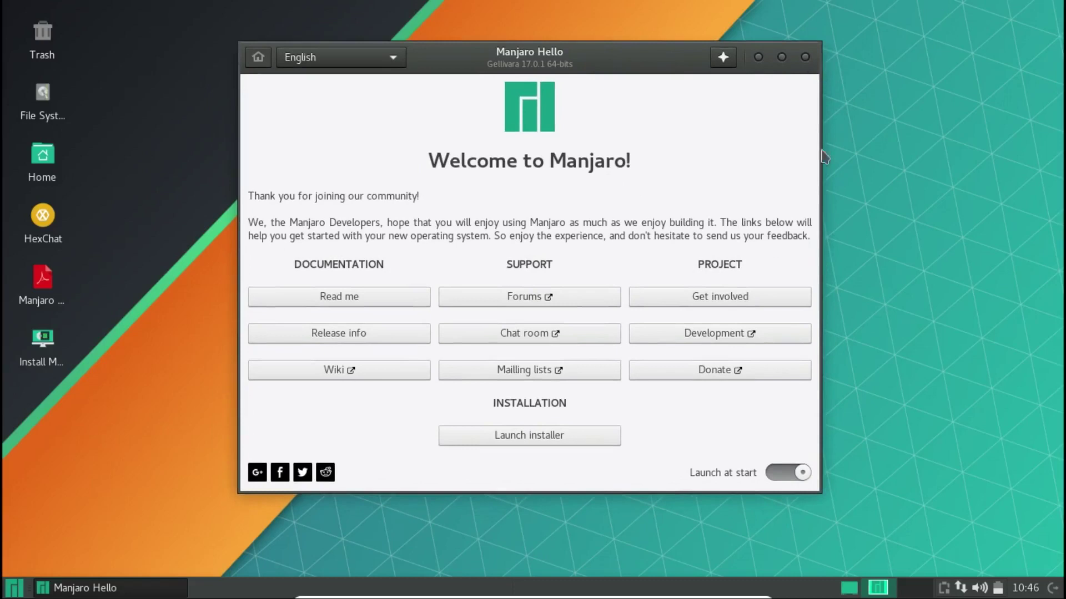
pyautogui.click(788, 473)
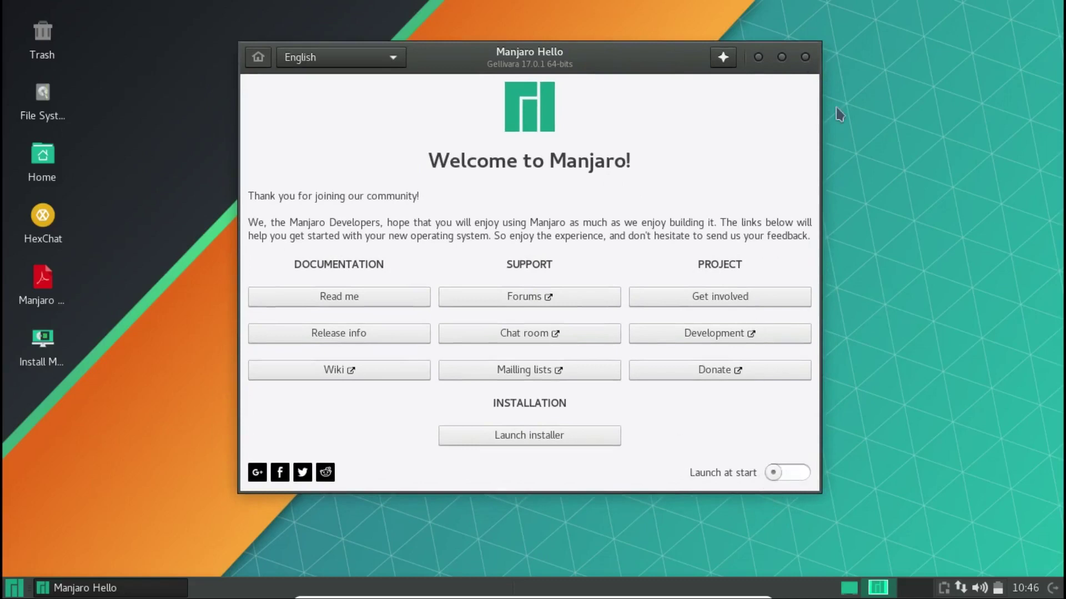
# - Close Manjaro Hello and launch the Install Manjaro Linux desktop icon
pyautogui.click(805, 57)
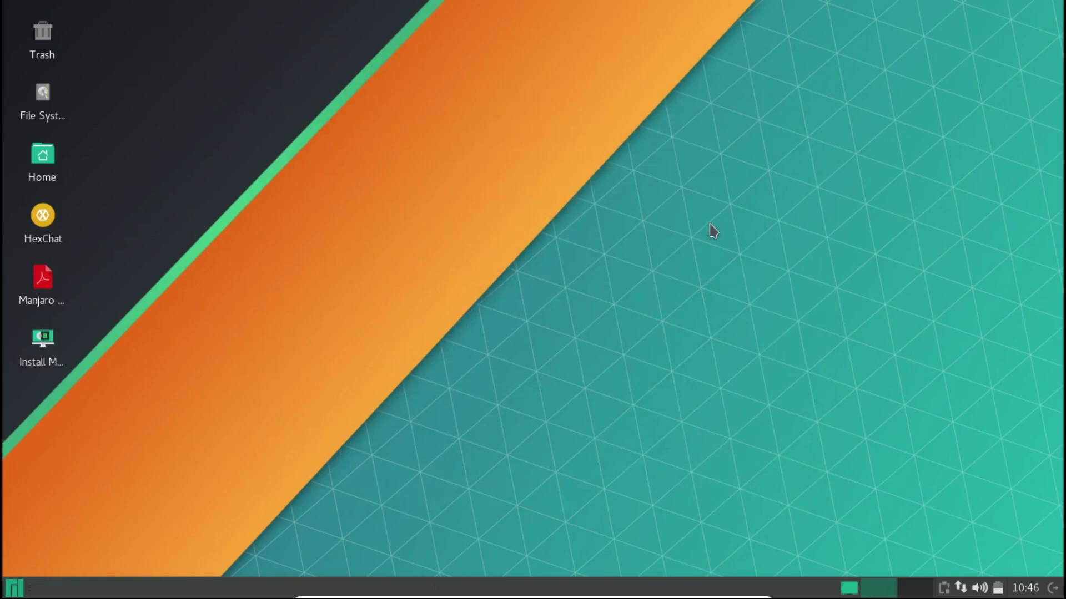
pyautogui.press('super')
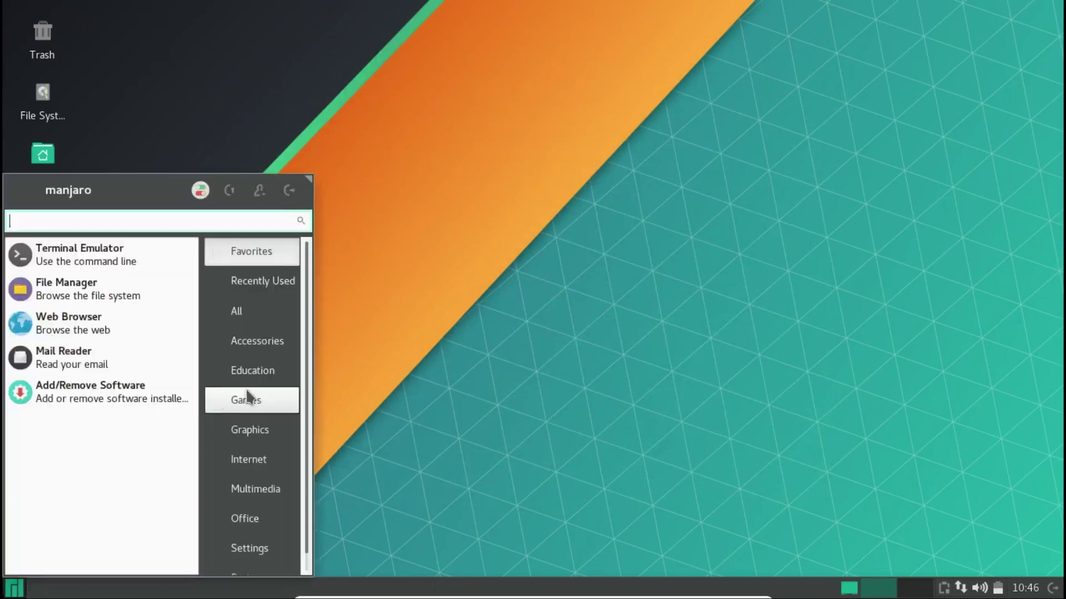
pyautogui.click(505, 373)
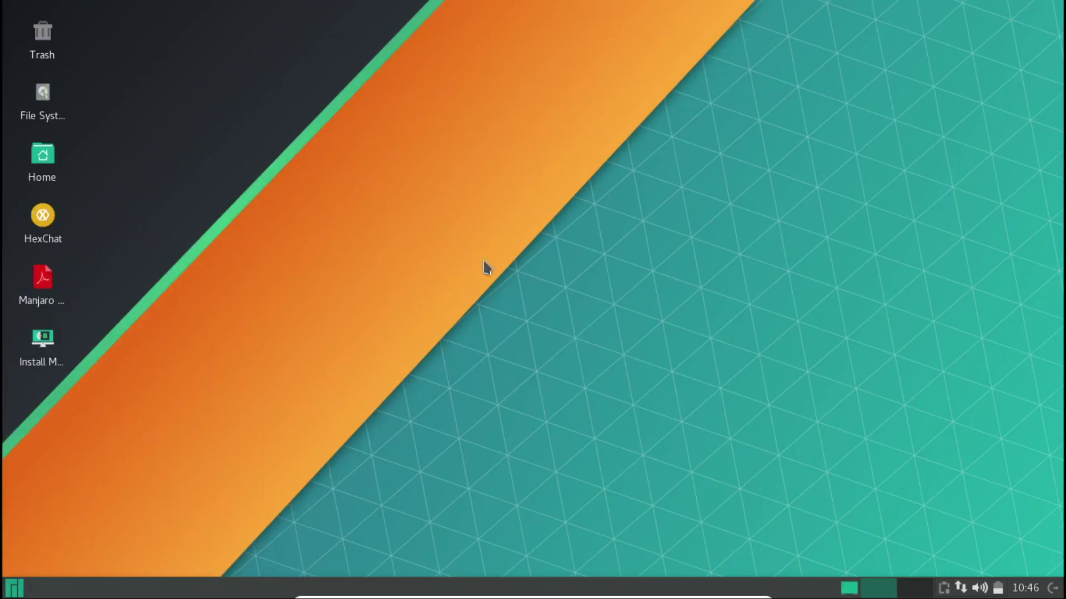
pyautogui.click(47, 344)
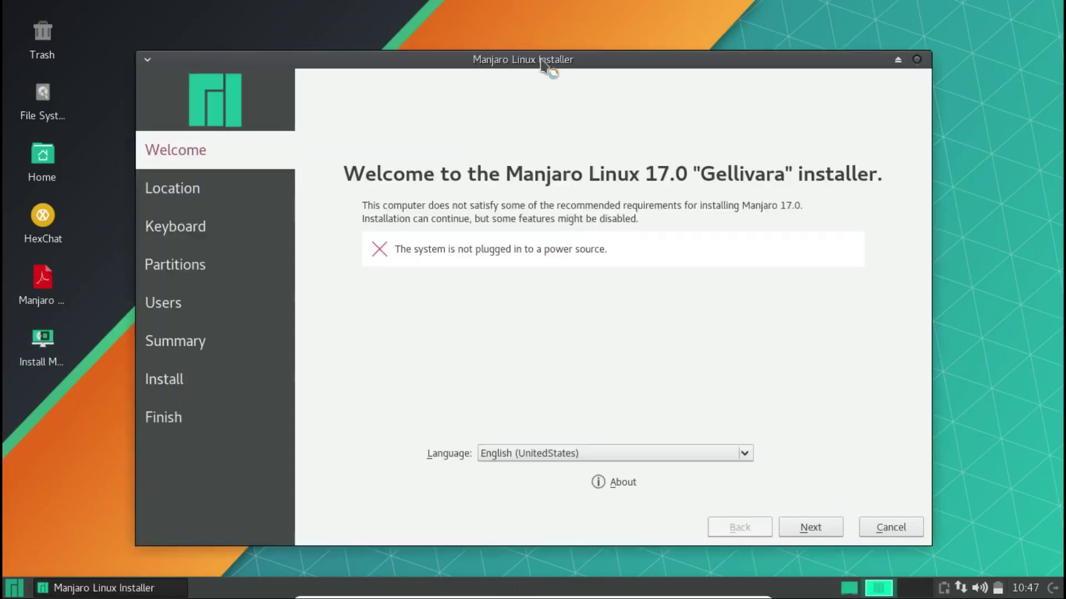
pyautogui.moveTo(561, 62); pyautogui.dragTo(635, 44)
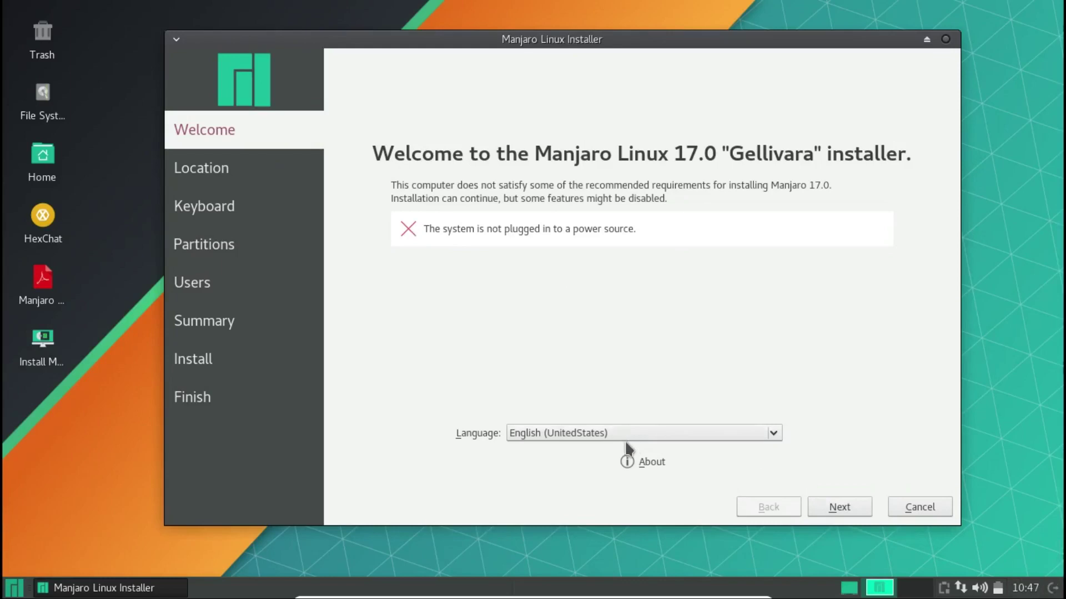
# - On the Location page, set the time zone to Kolkata on the world map
pyautogui.click(837, 506)
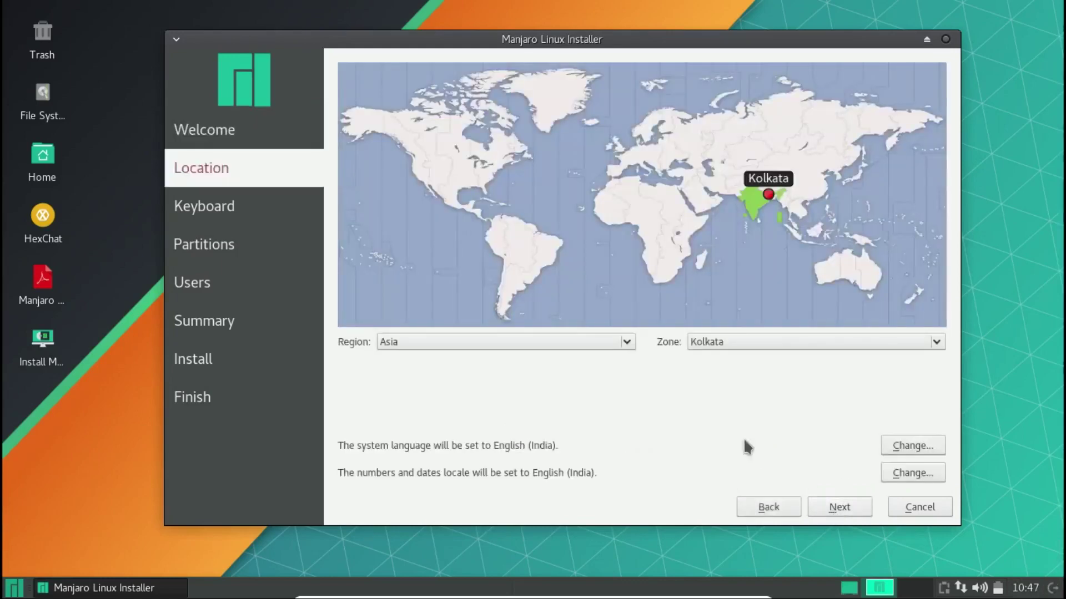
pyautogui.click(638, 238)
pyautogui.click(408, 146)
pyautogui.click(845, 177)
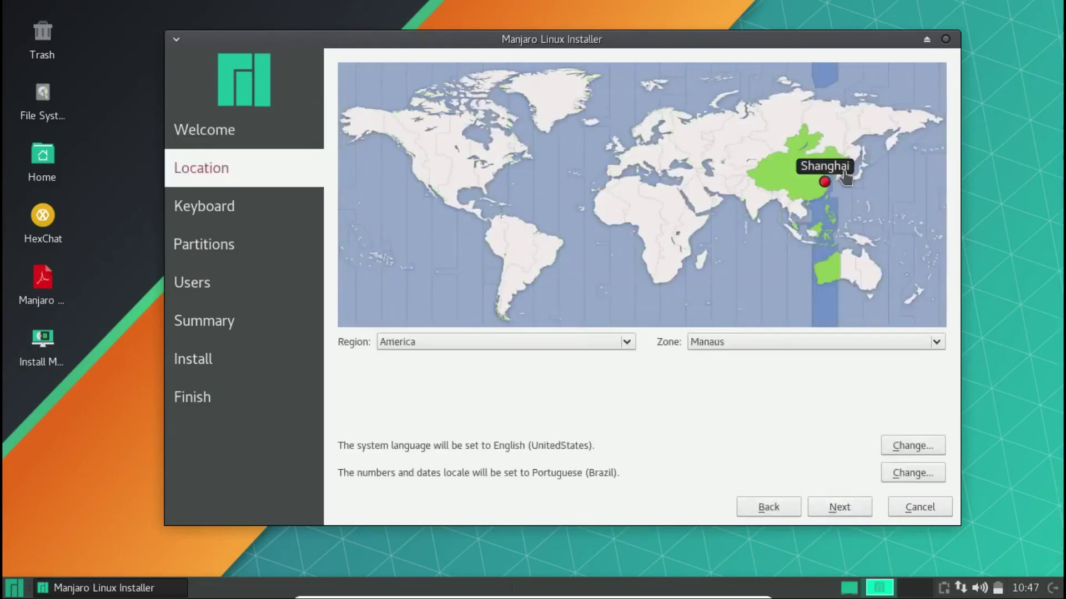
pyautogui.click(841, 133)
pyautogui.click(729, 159)
pyautogui.click(732, 190)
pyautogui.click(757, 206)
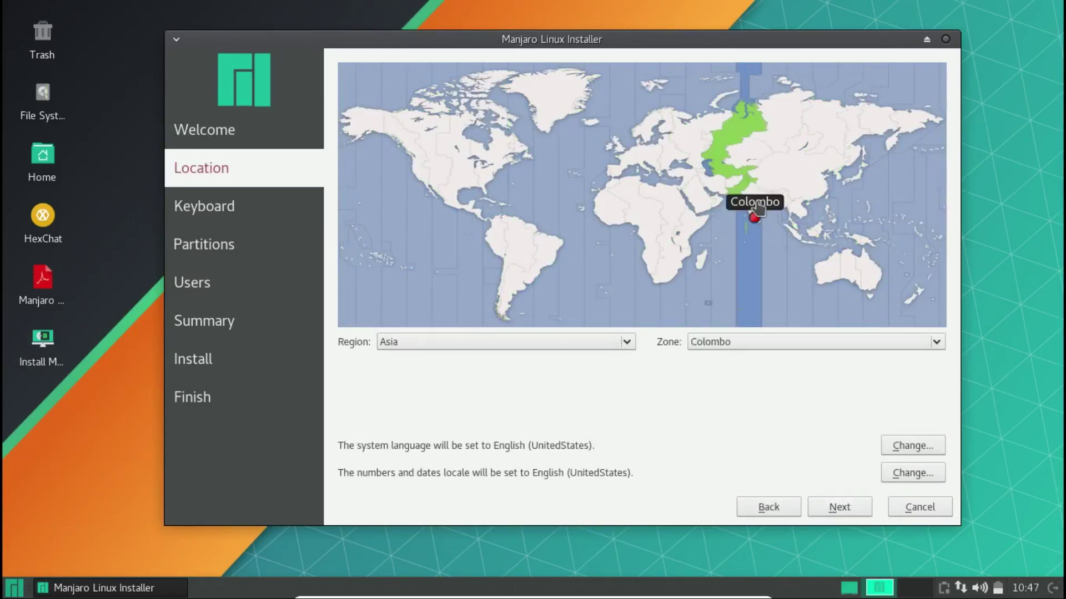
pyautogui.click(761, 190)
pyautogui.click(769, 196)
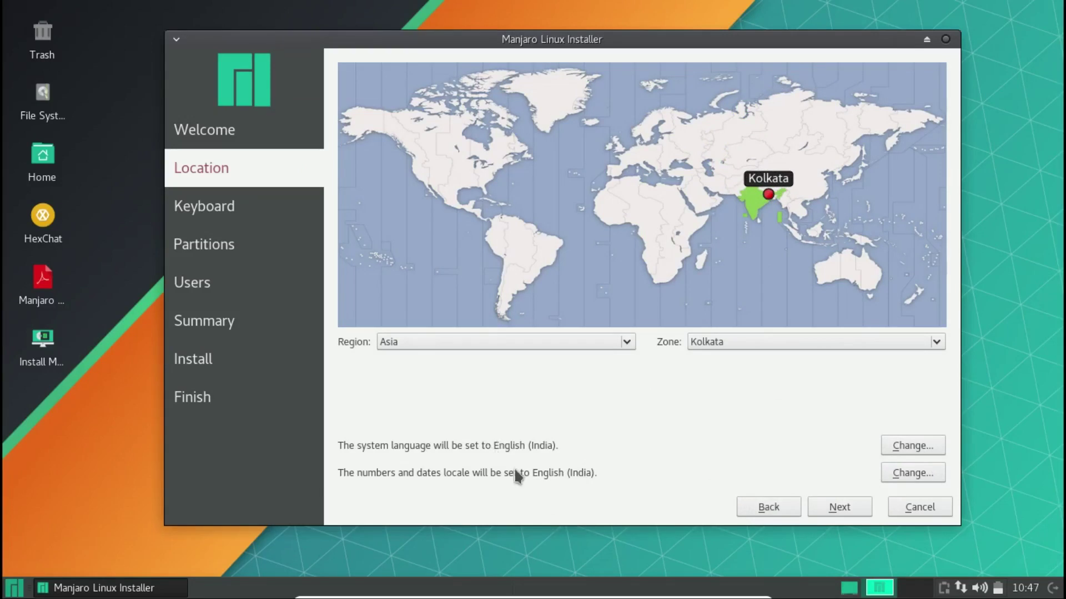
# - Keep the English (US) keyboard with Default variant and continue to partitioning
pyautogui.click(840, 509)
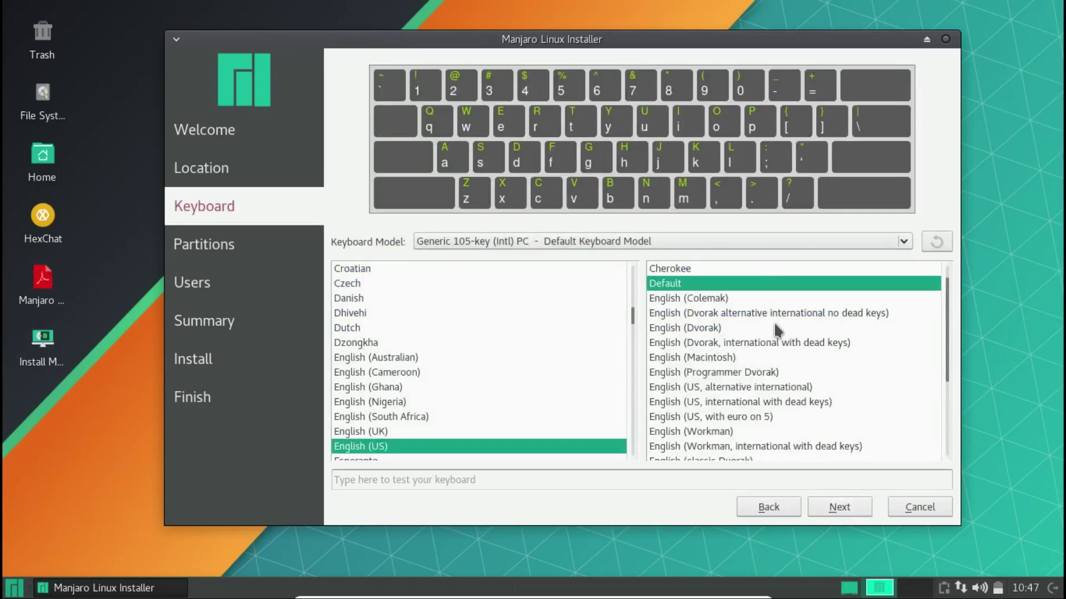
pyautogui.scroll(-3, 771, 413)
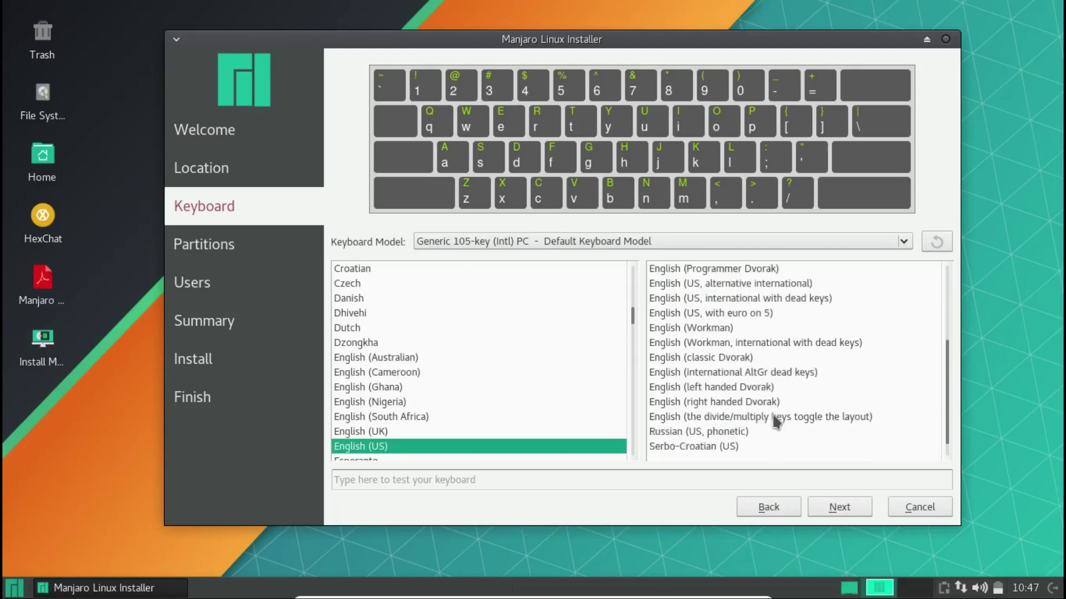
pyautogui.scroll(3, 768, 416)
pyautogui.scroll(-3, 769, 424)
pyautogui.scroll(3, 729, 417)
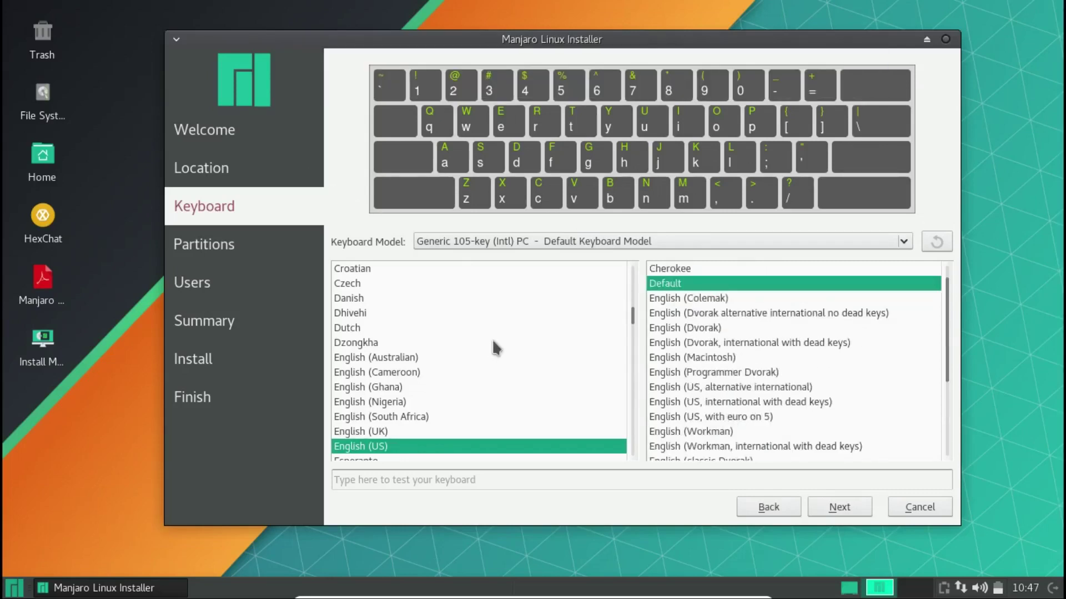
pyautogui.scroll(-1, 351, 348)
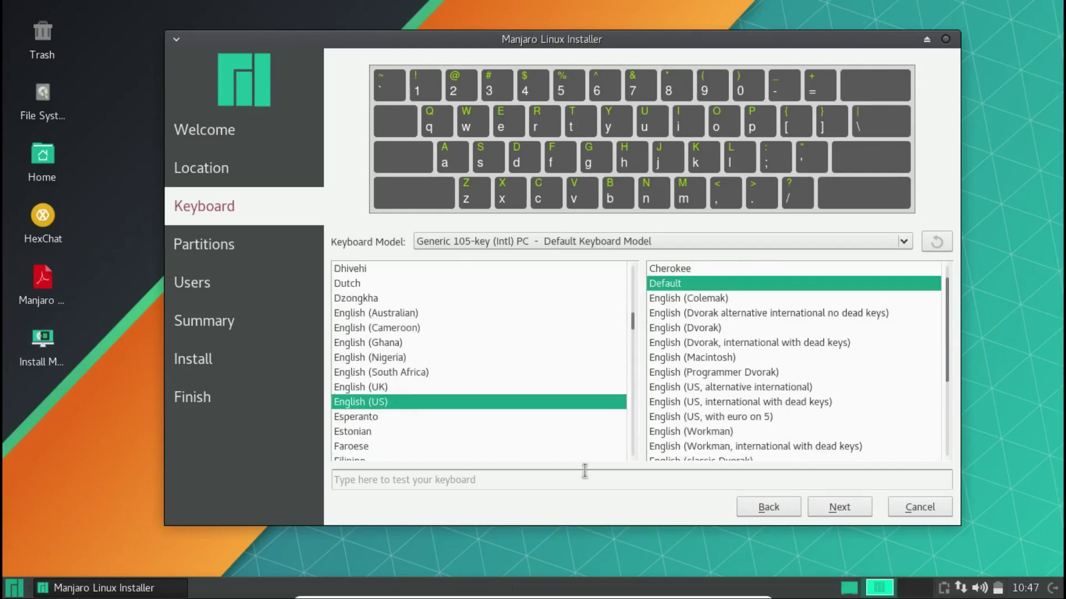
pyautogui.click(859, 509)
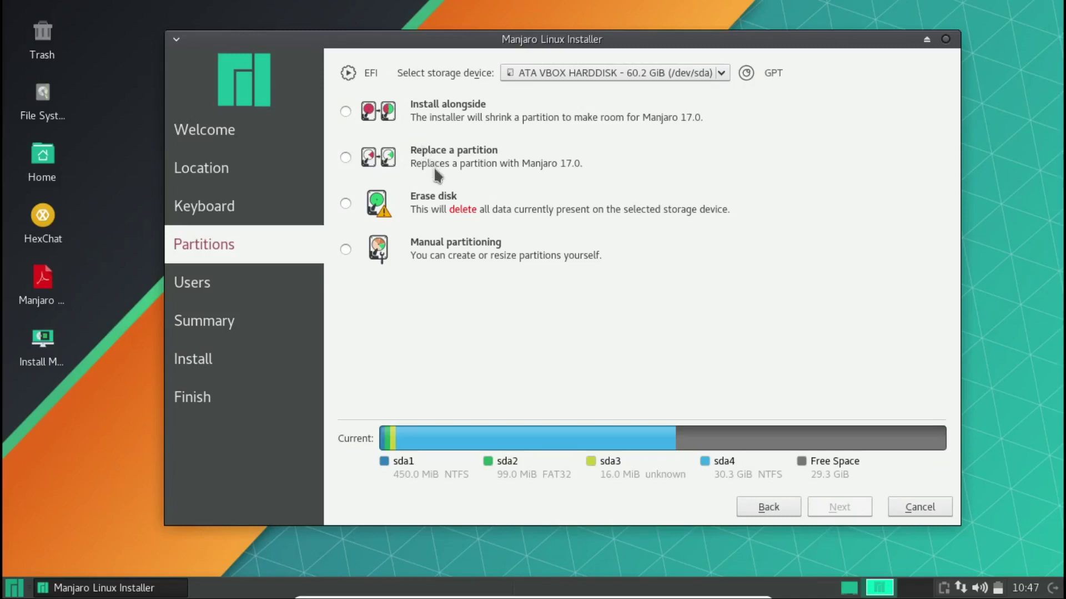
# - Preview Install alongside, Replace a partition and Erase disk, then choose Manual partitioning on ATA VBOX HARDDISK
pyautogui.click(373, 256)
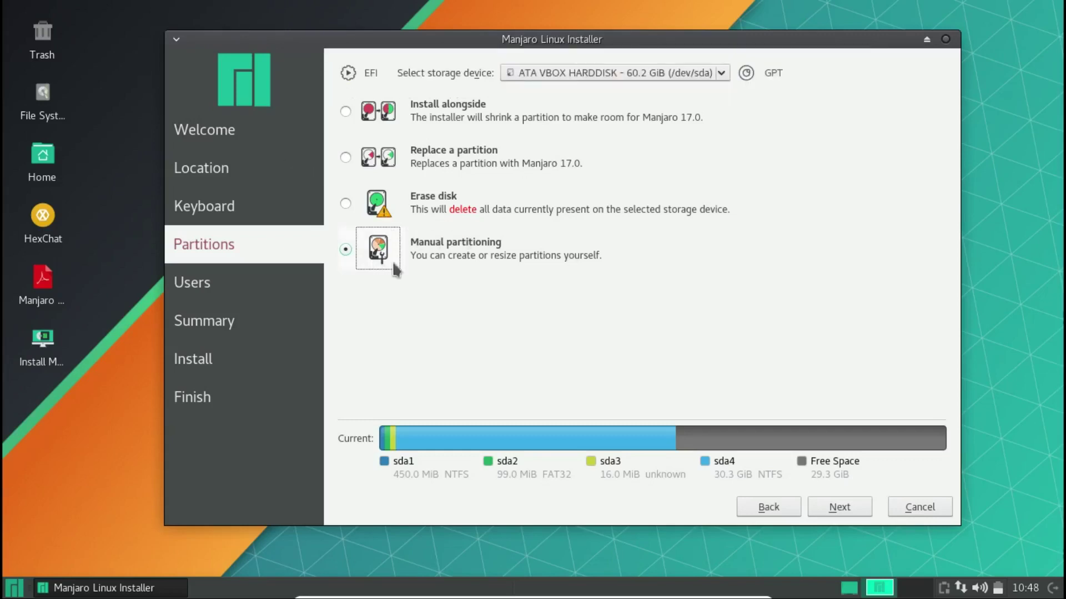
pyautogui.click(378, 114)
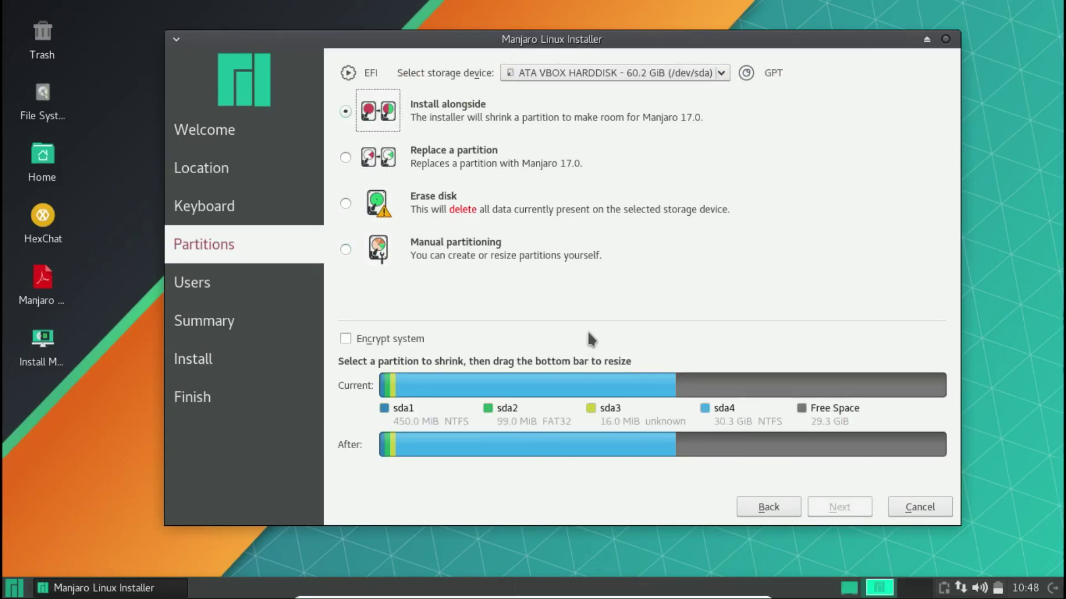
pyautogui.click(383, 165)
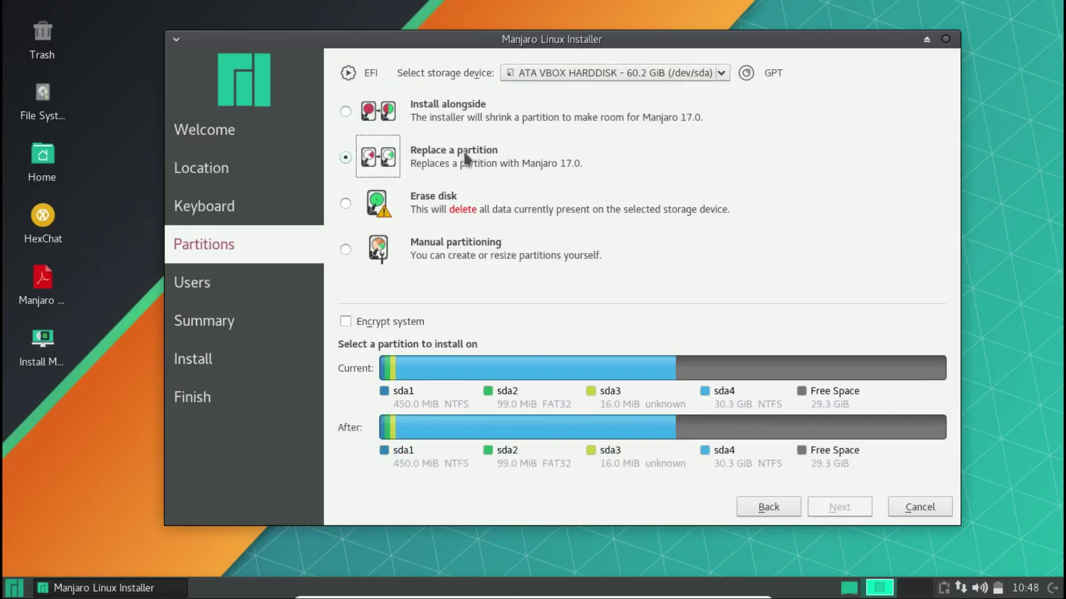
pyautogui.click(392, 210)
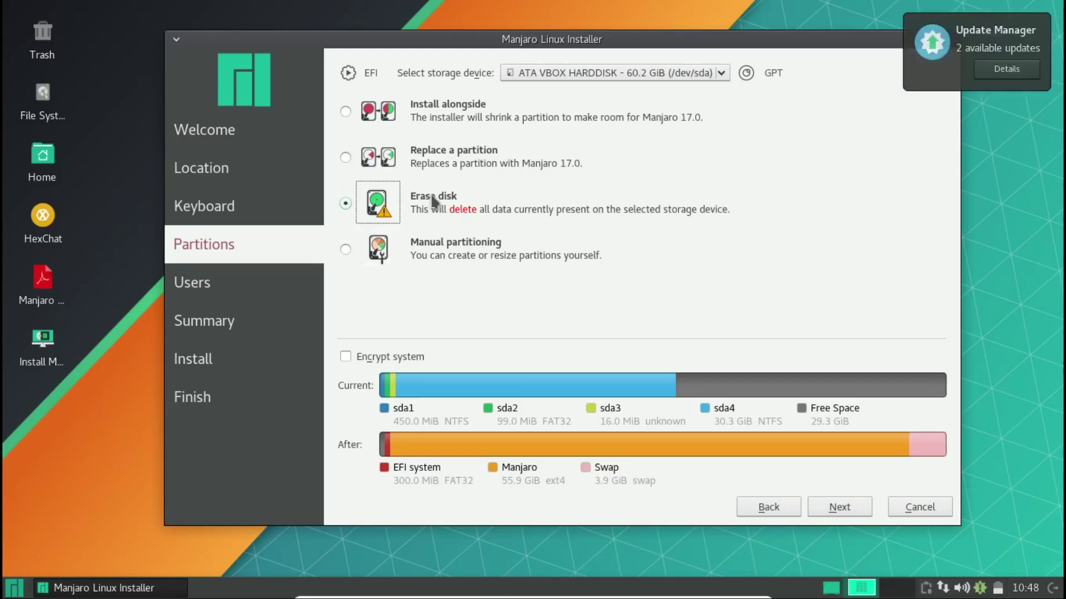
pyautogui.click(380, 256)
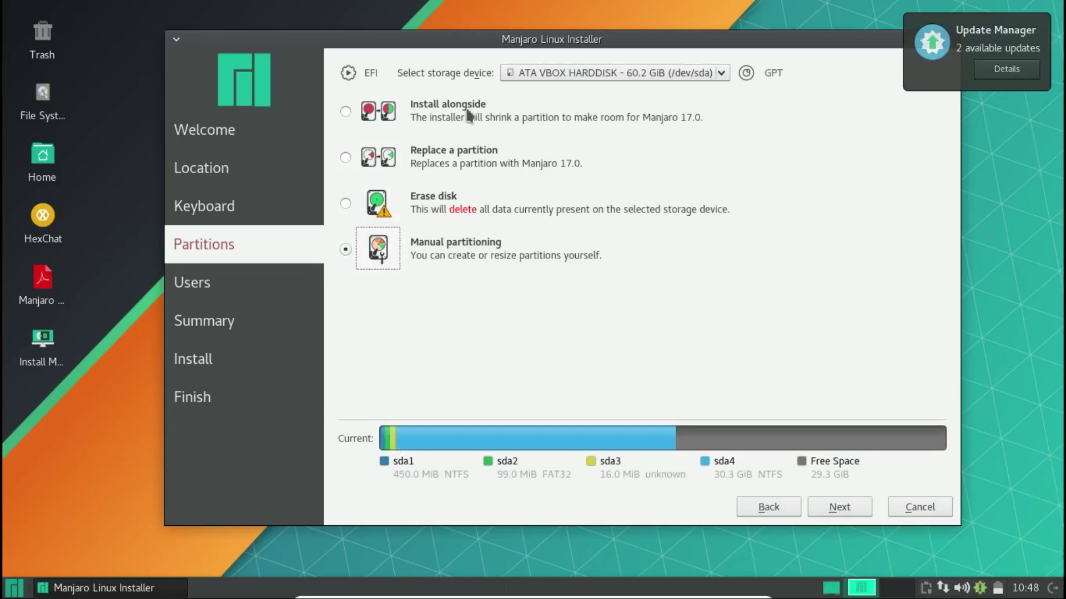
pyautogui.click(571, 78)
pyautogui.click(730, 192)
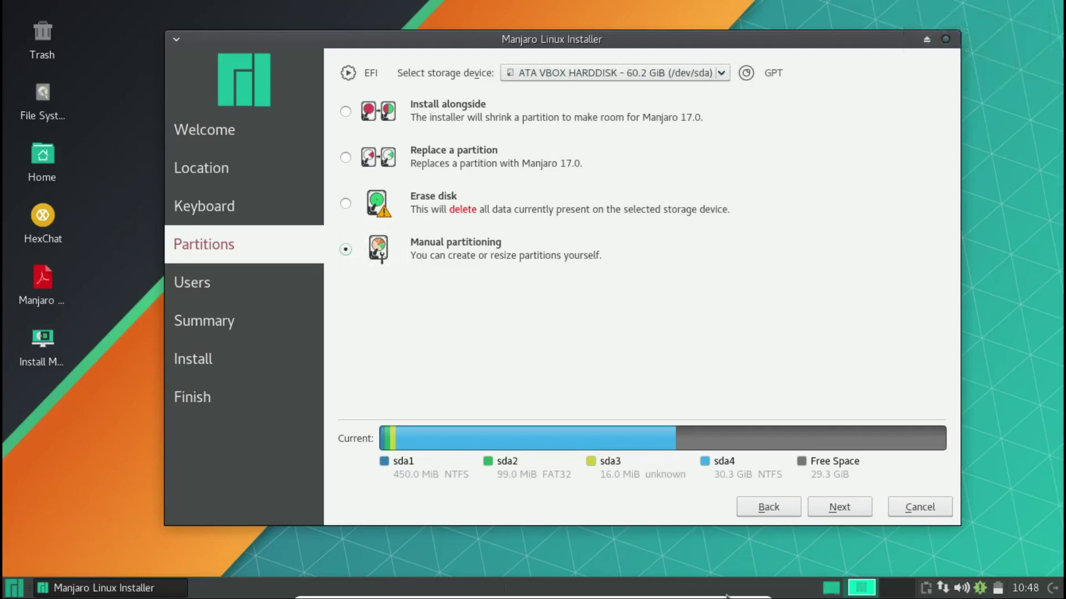
# - Open the manual partition editor and inspect sda1, sda3, sda4 and the 29.3 GiB free space
pyautogui.click(838, 508)
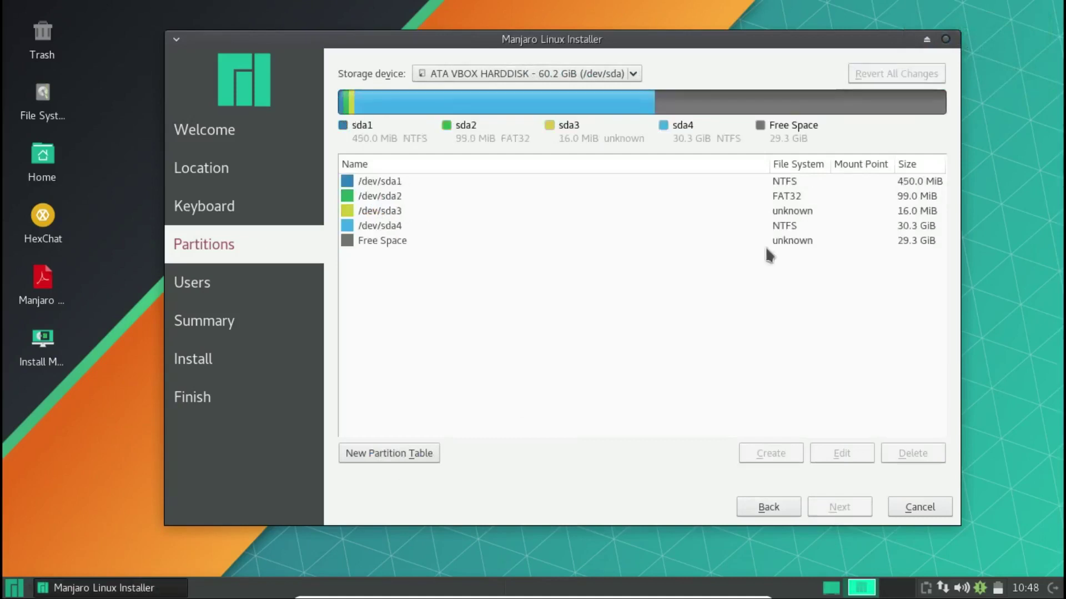
pyautogui.click(797, 229)
pyautogui.click(804, 212)
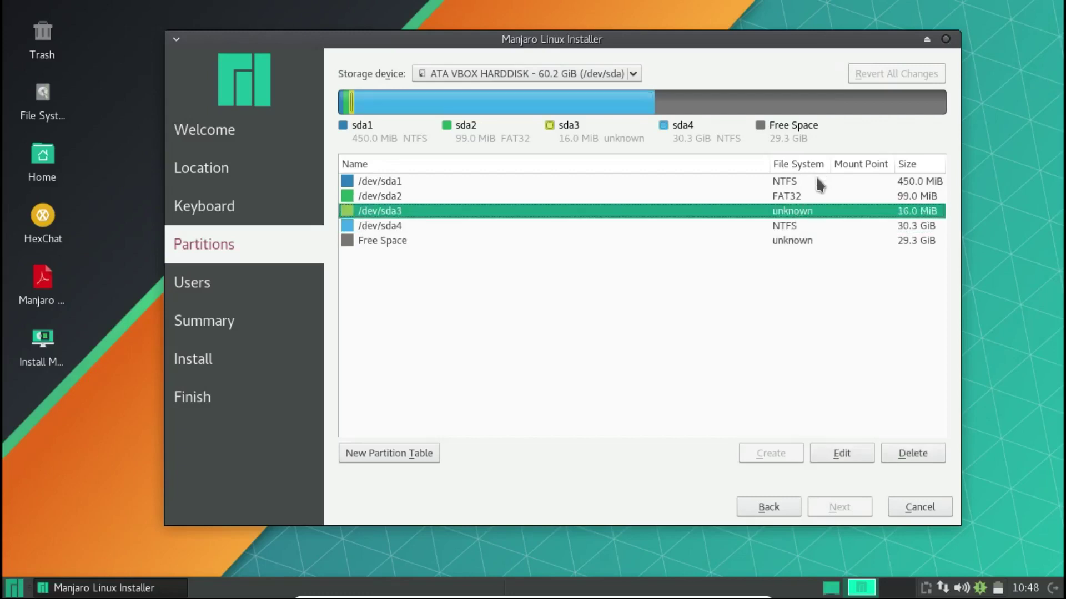
pyautogui.click(815, 179)
pyautogui.click(790, 225)
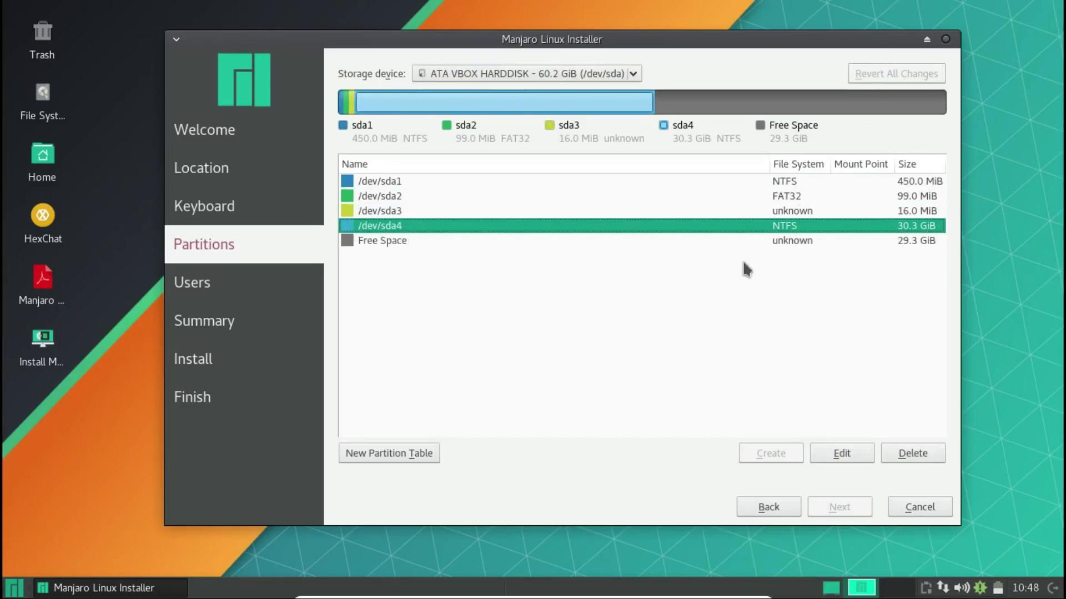
pyautogui.click(782, 242)
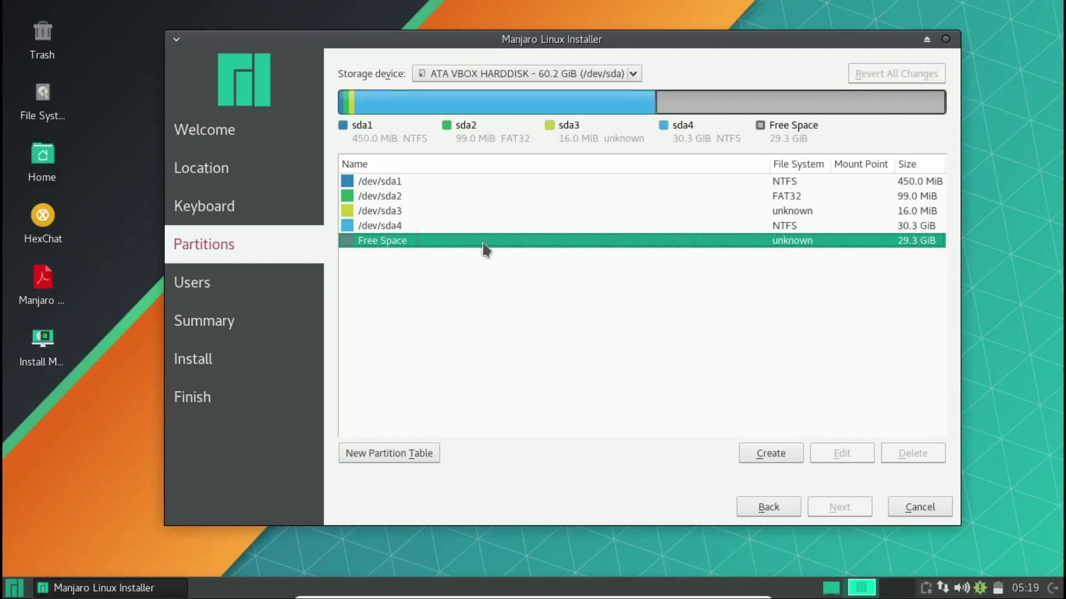
# - Open sda4's Edit dialog and cancel unchanged, then select the 29.3 GiB free space
pyautogui.click(497, 227)
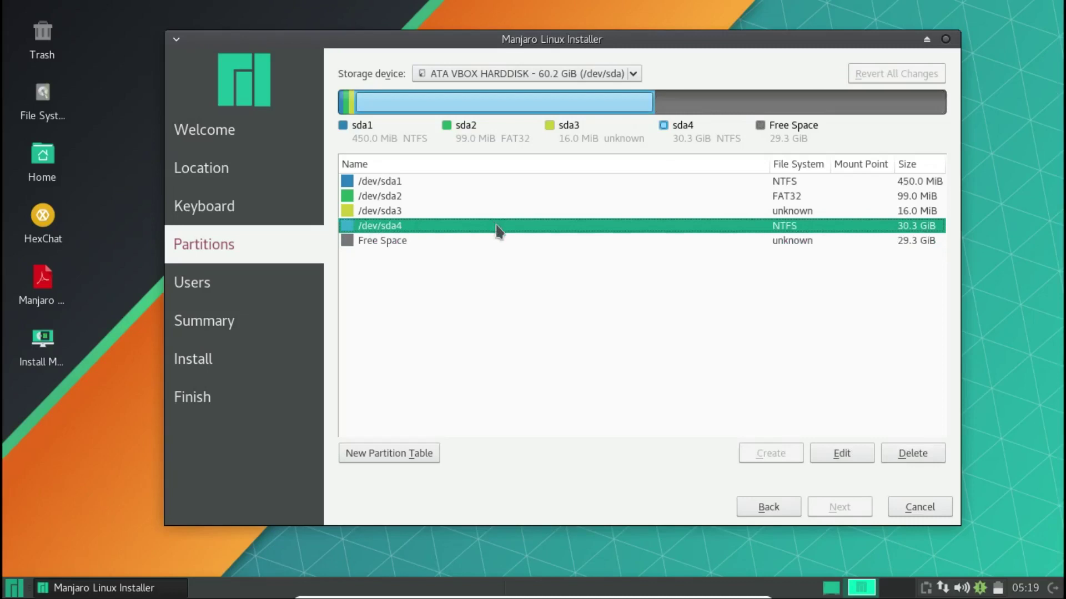
pyautogui.click(842, 456)
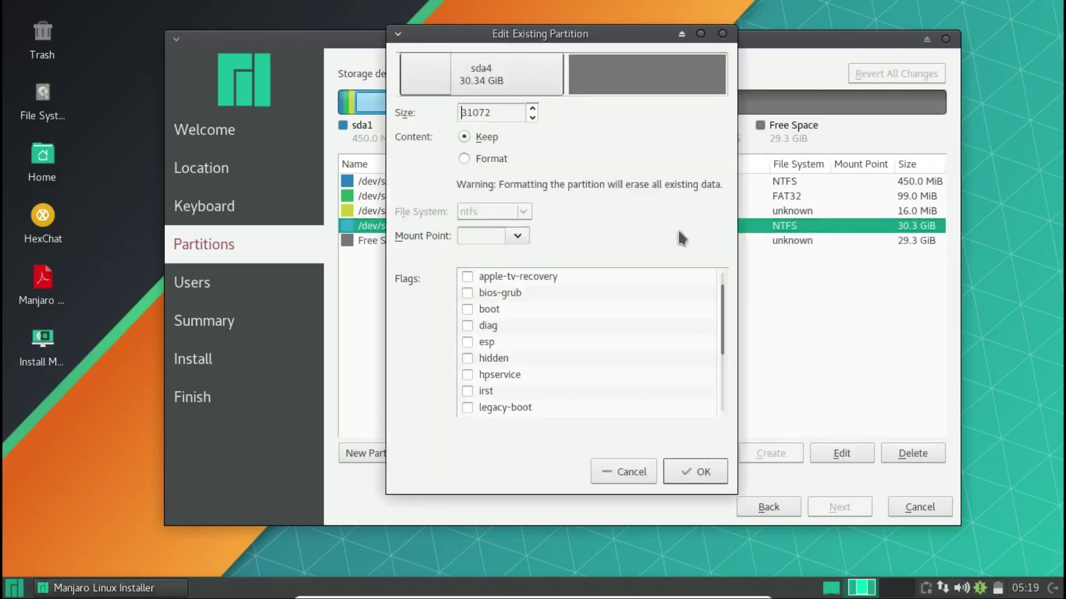
pyautogui.click(624, 472)
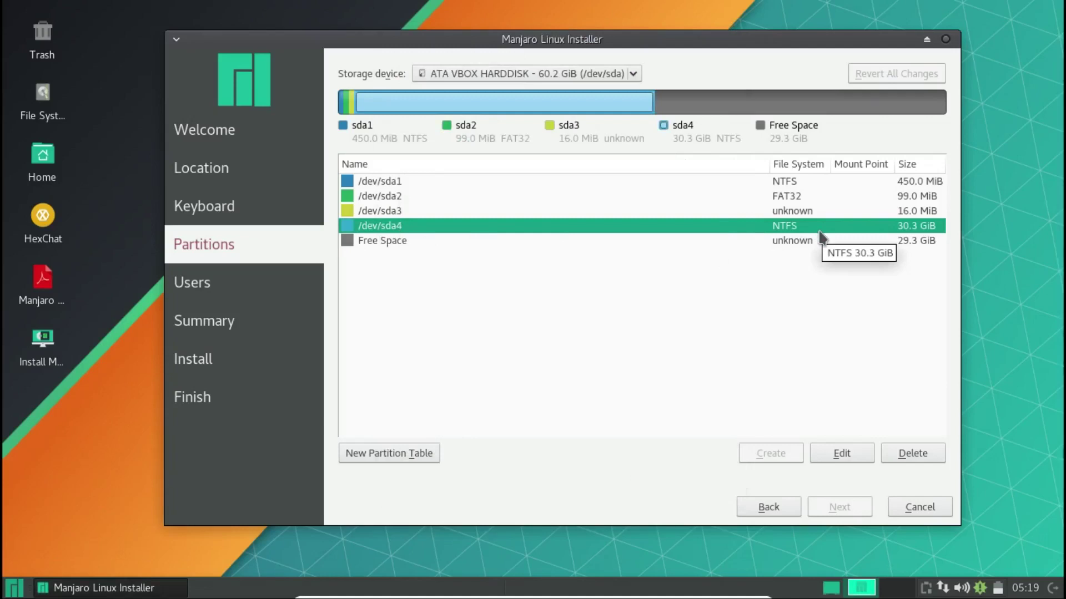
pyautogui.click(744, 237)
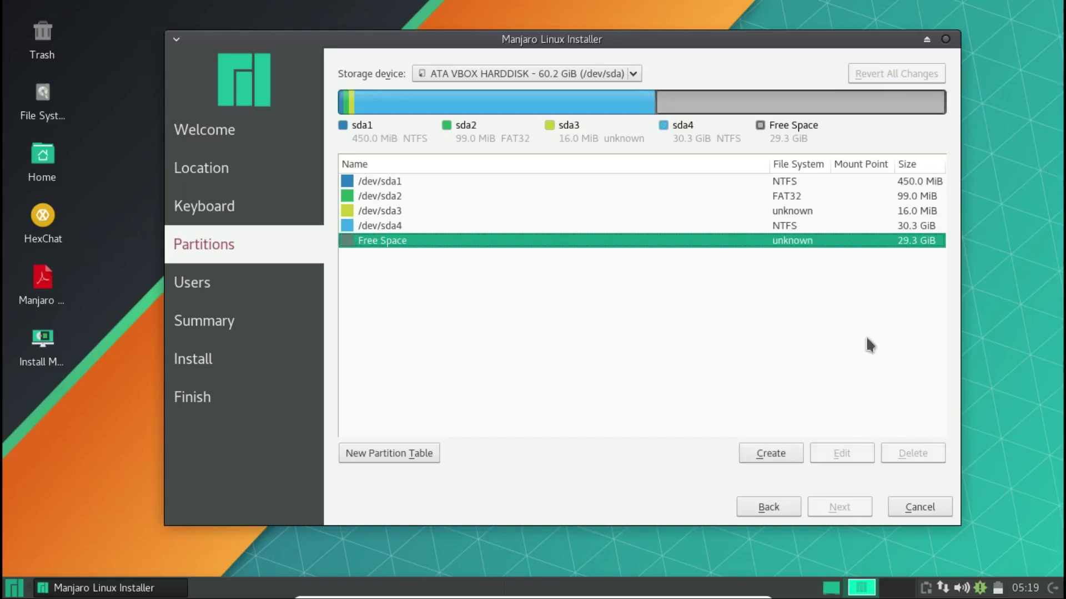
# - Create a 200 MB fat32 partition mounted at /boot/efi with esp and boot flags
pyautogui.click(772, 460)
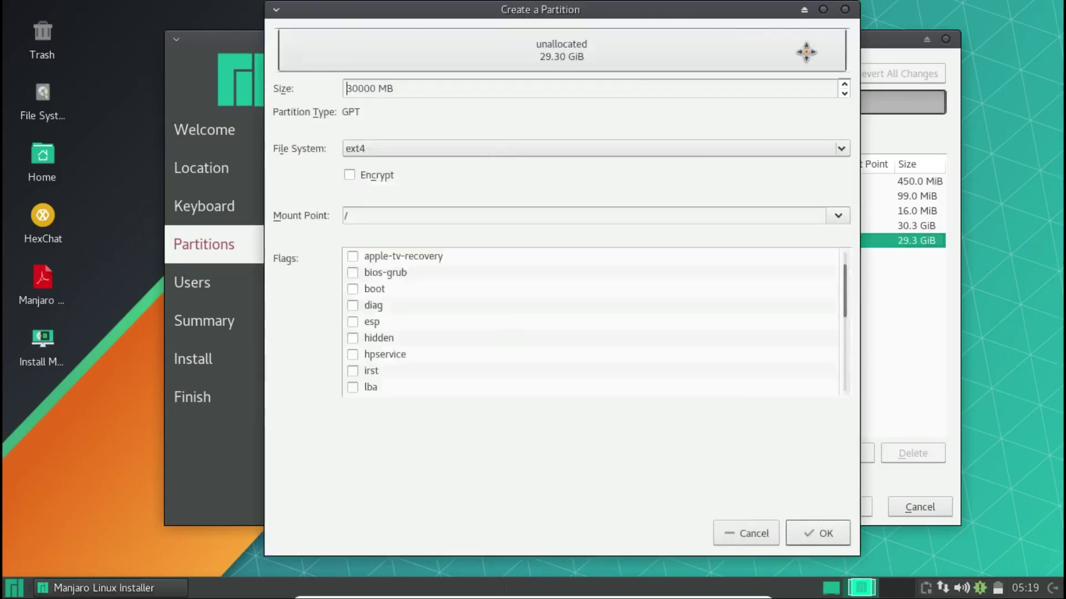
pyautogui.press('Delete')
pyautogui.press('Delete')
pyautogui.press('Delete')
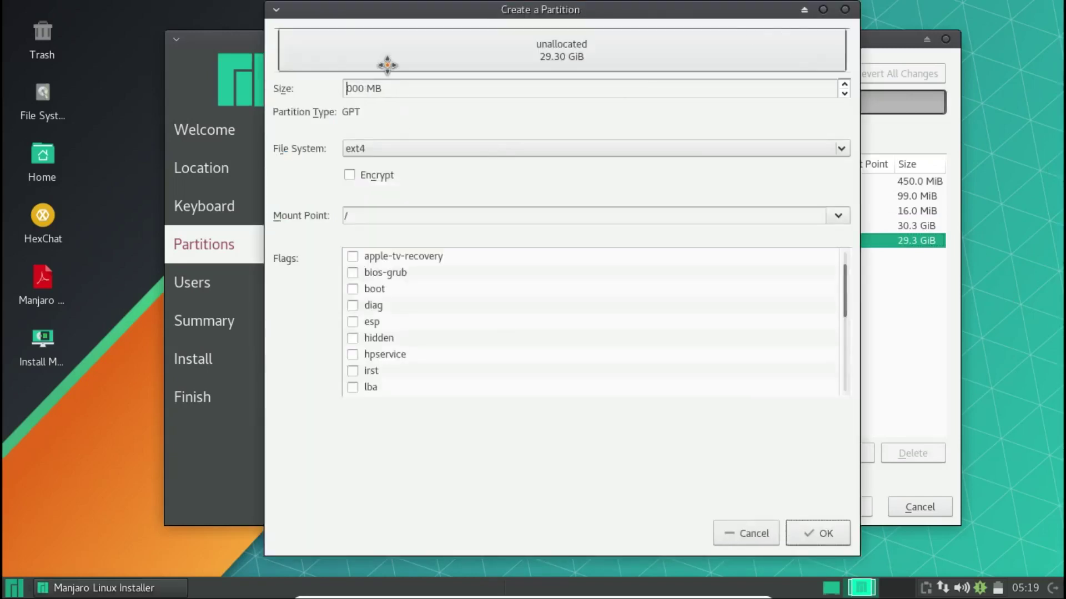
pyautogui.write('2')
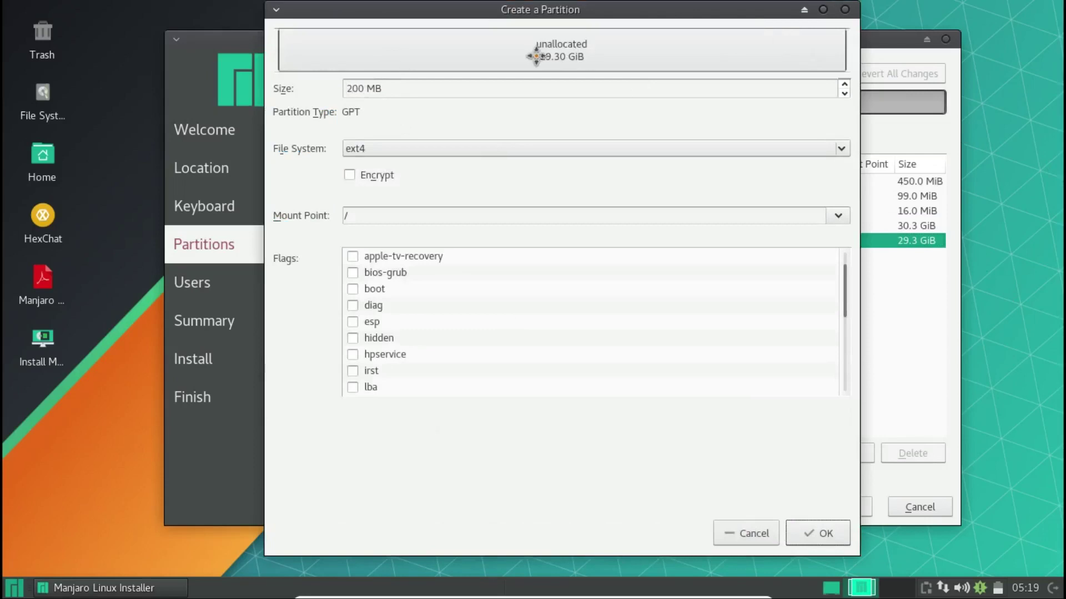
pyautogui.click(471, 150)
pyautogui.click(482, 215)
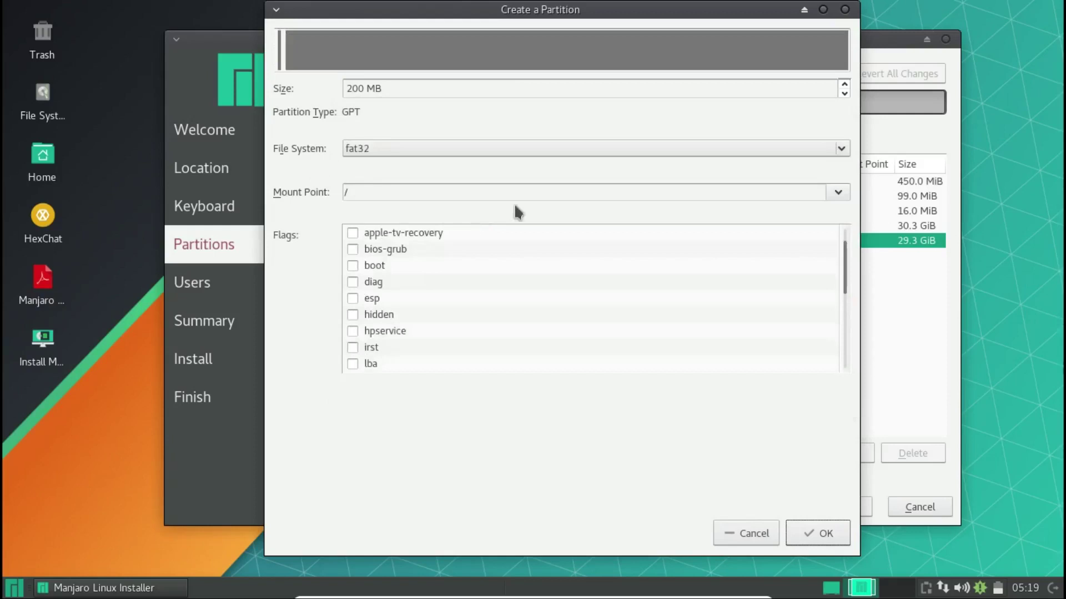
pyautogui.click(840, 193)
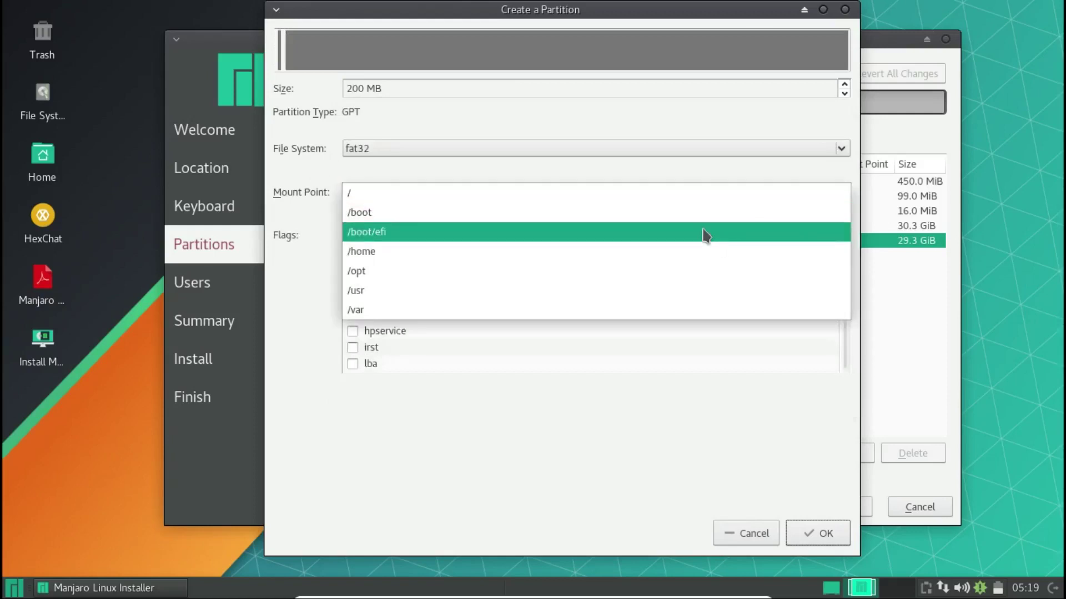
pyautogui.click(705, 232)
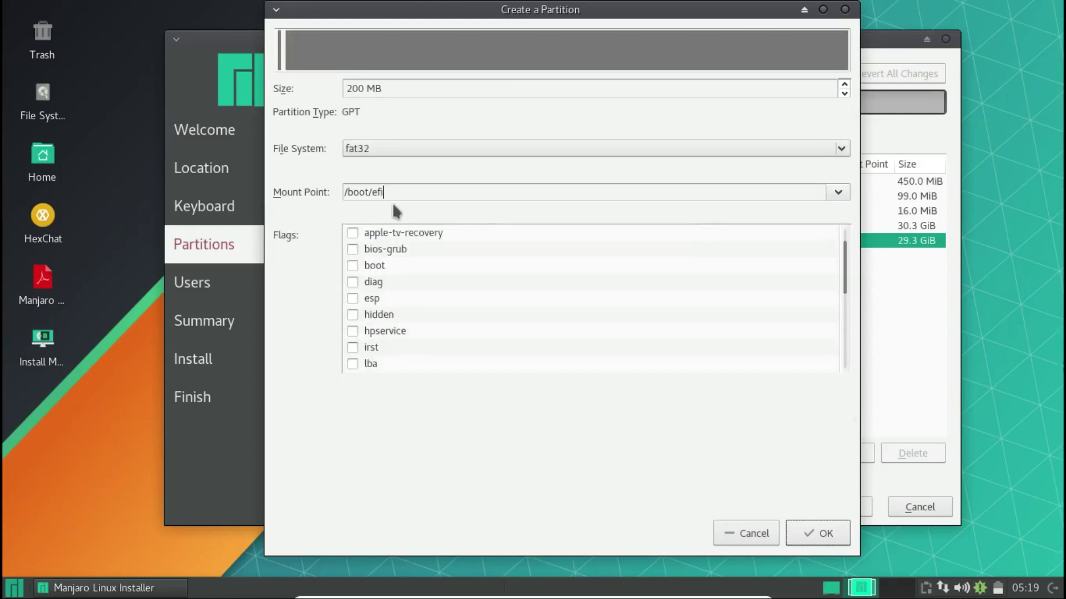
pyautogui.click(352, 298)
pyautogui.click(352, 267)
pyautogui.click(821, 534)
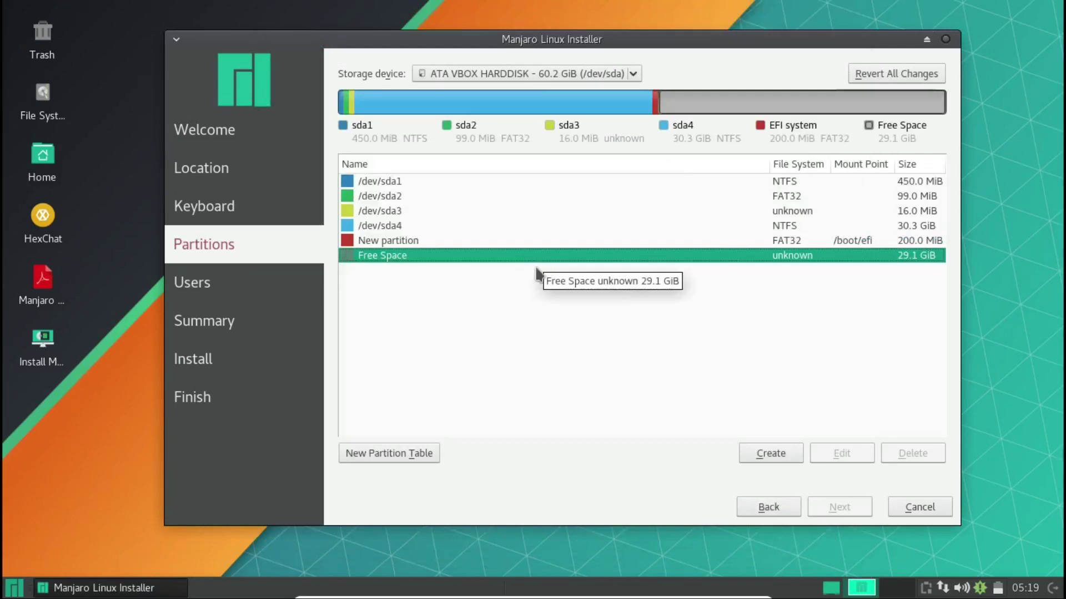
# - Check /dev/sda4 and the new EFI partition in the list, then reselect the free space
pyautogui.click(545, 228)
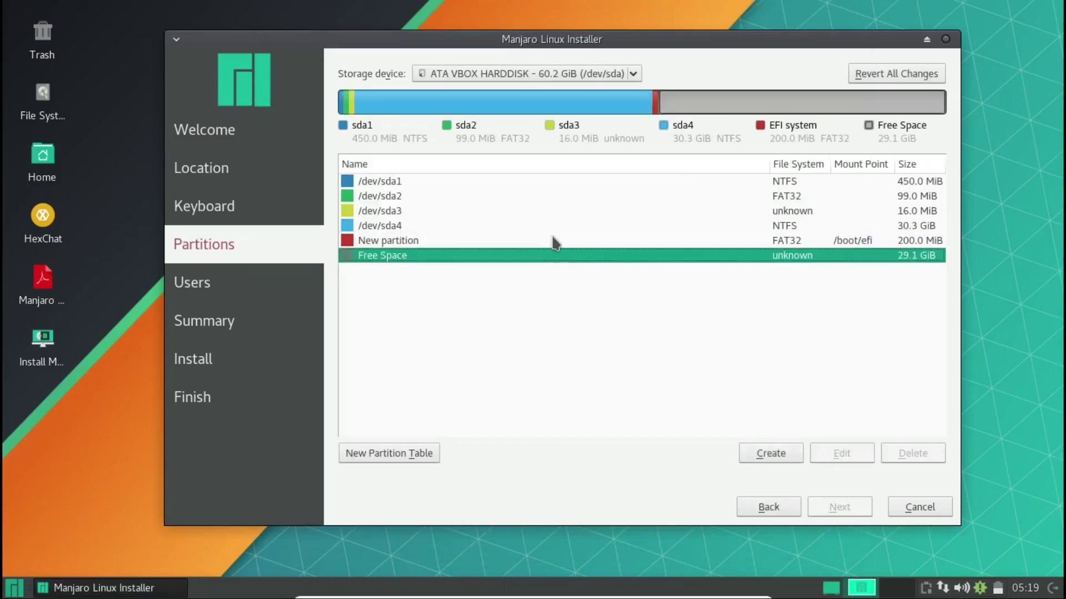
pyautogui.click(554, 242)
pyautogui.click(563, 255)
# - Start a new partition in the free space and set its size to 20000 MB
pyautogui.click(792, 454)
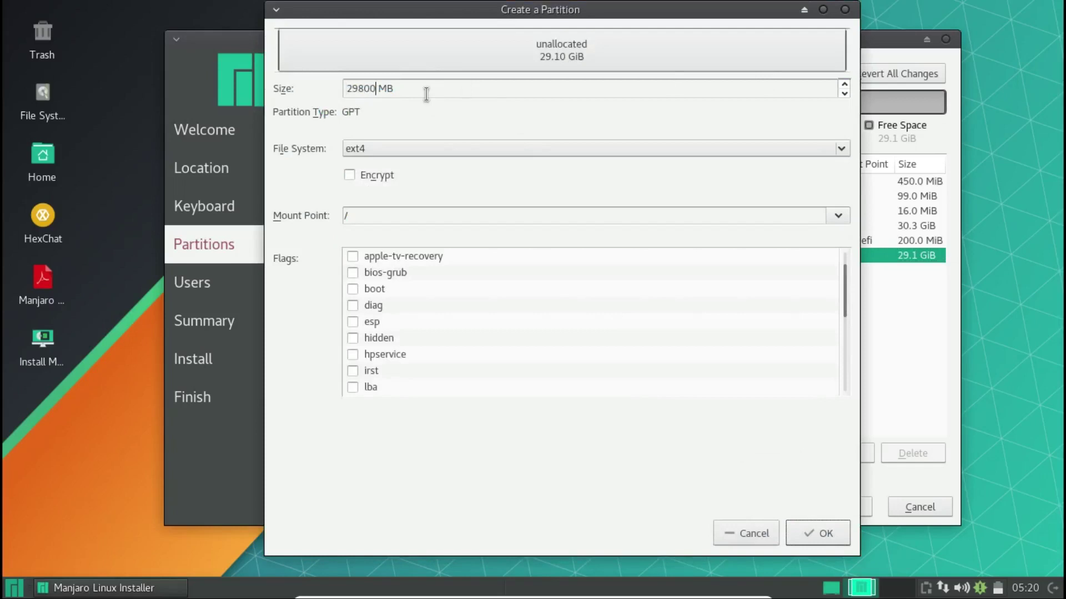
pyautogui.press('BackSpace')
pyautogui.press('BackSpace')
pyautogui.press('BackSpace')
pyautogui.press('BackSpace')
pyautogui.press('BackSpace')
pyautogui.write('150')
pyautogui.press('BackSpace')
pyautogui.press('BackSpace')
pyautogui.press('BackSpace')
pyautogui.write('2000')
pyautogui.write('0')
pyautogui.moveTo(847, 52); pyautogui.dragTo(665, 56)
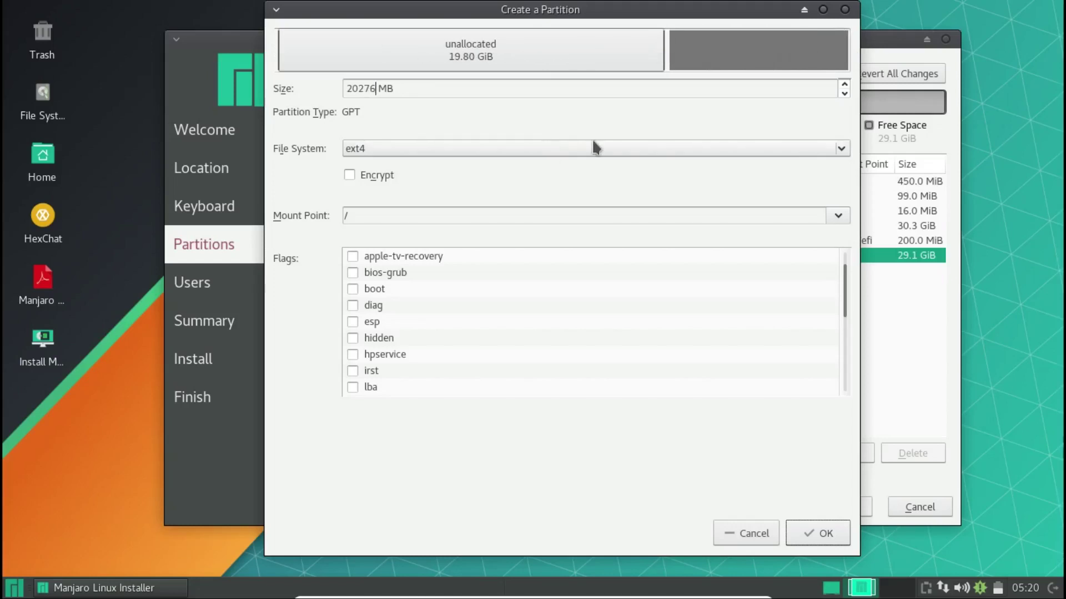
# - Keep ext4 as the file system, mount it at /, and create the root partition
pyautogui.click(577, 149)
pyautogui.click(365, 155)
pyautogui.click(454, 148)
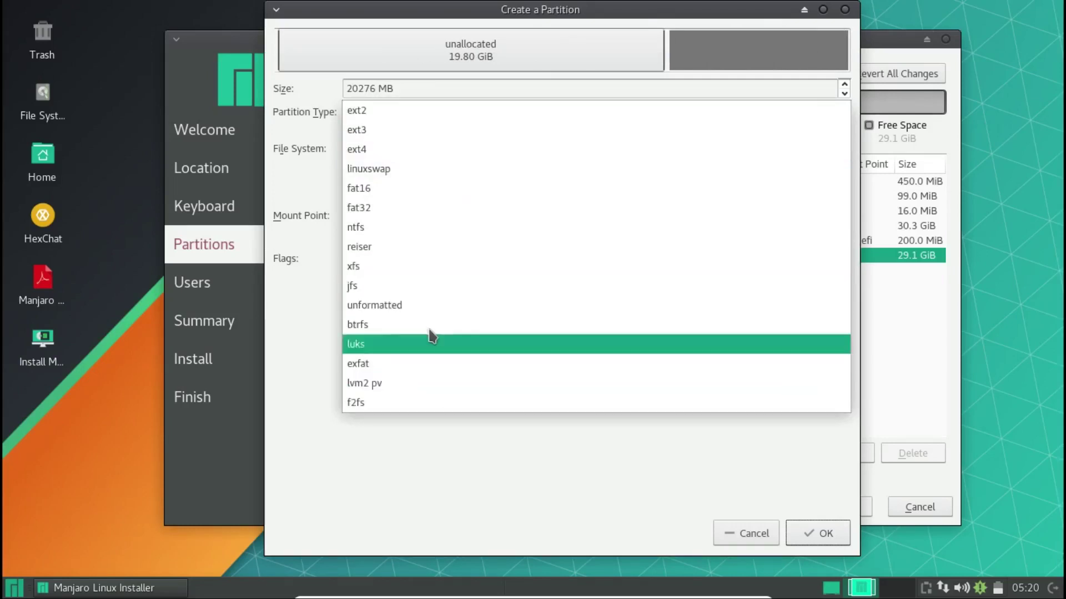
pyautogui.click(328, 260)
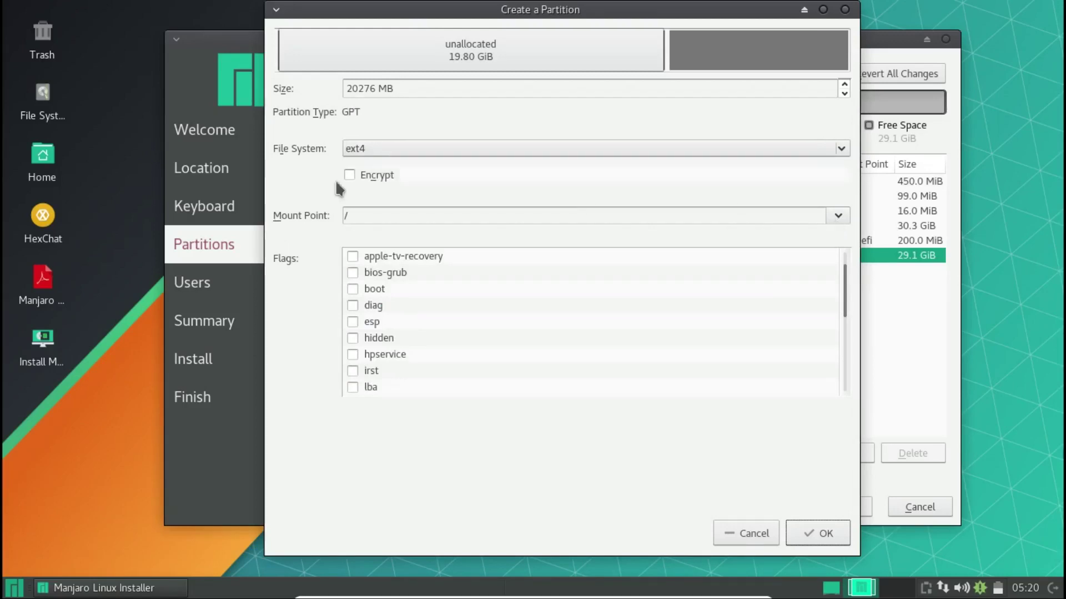
pyautogui.click(839, 222)
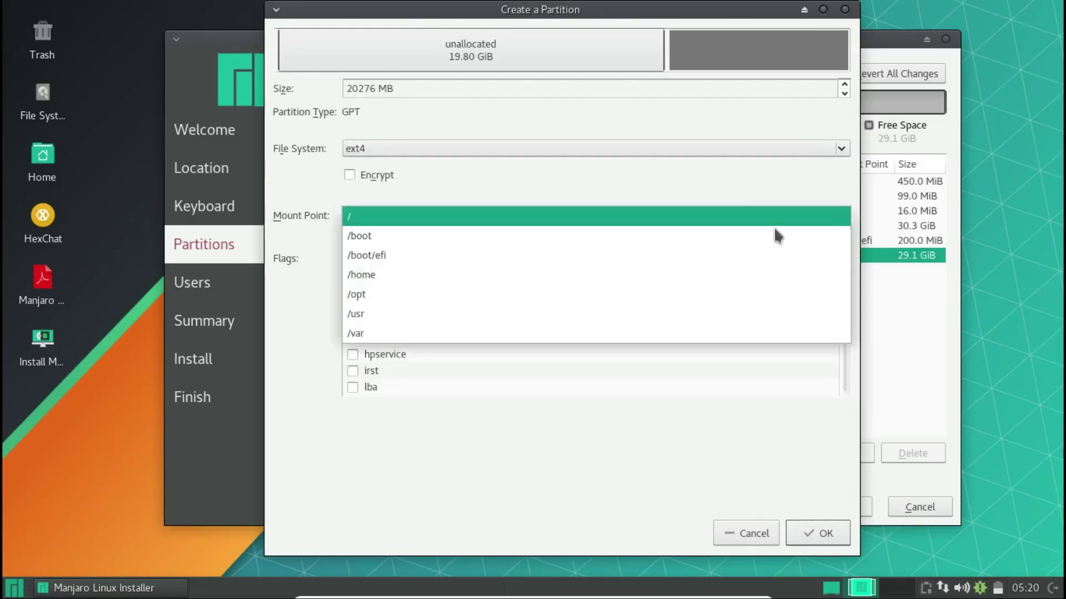
pyautogui.click(596, 219)
pyautogui.click(810, 536)
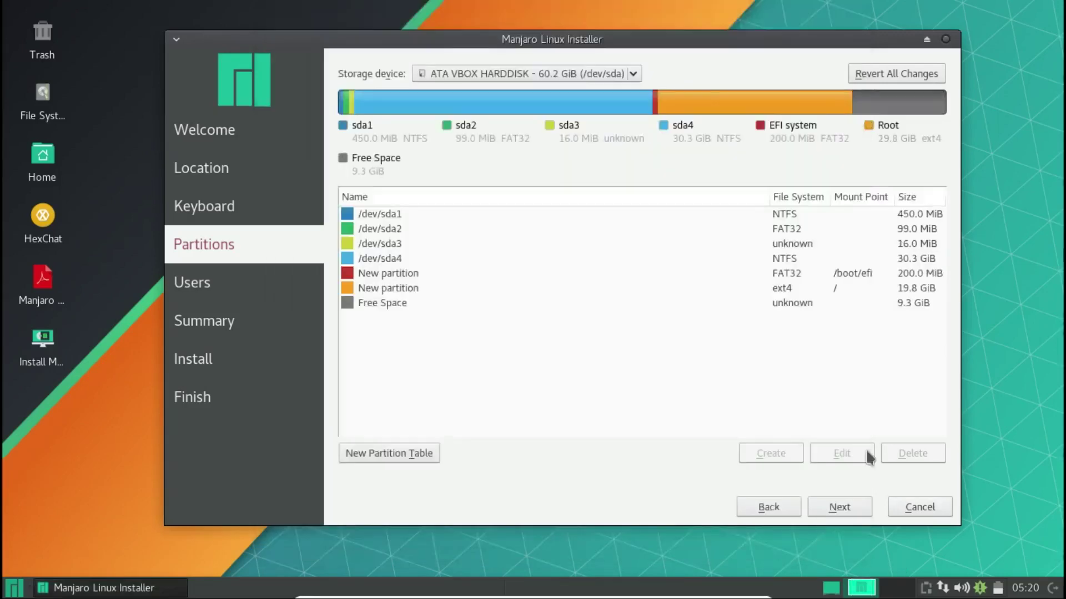
# - Create a 1.0 GiB linuxswap partition from the free space, then reselect the remaining 8.3 GiB
pyautogui.click(799, 294)
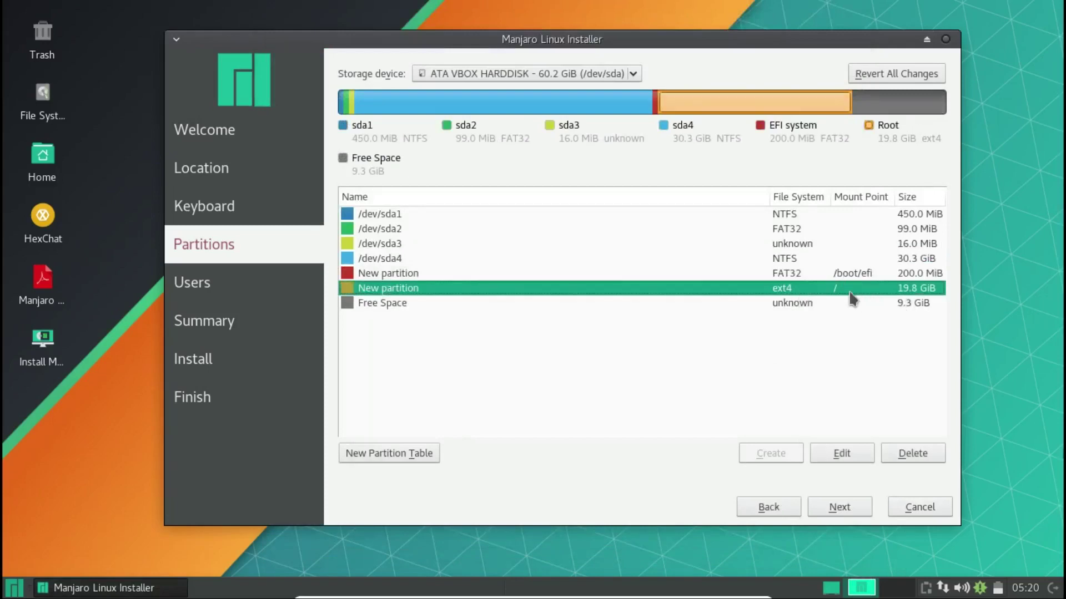
pyautogui.click(815, 304)
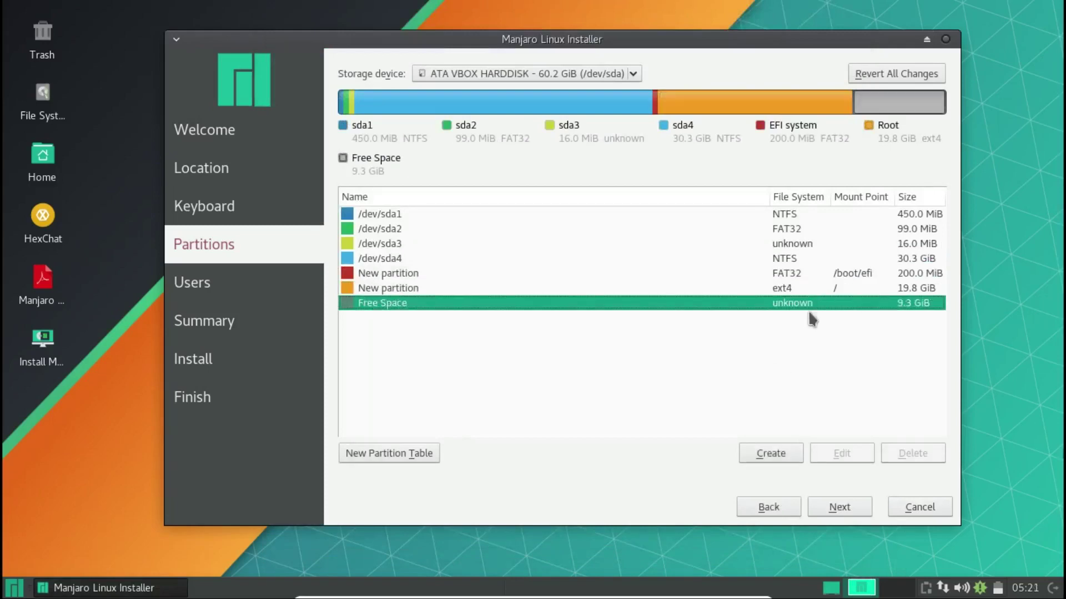
pyautogui.click(780, 452)
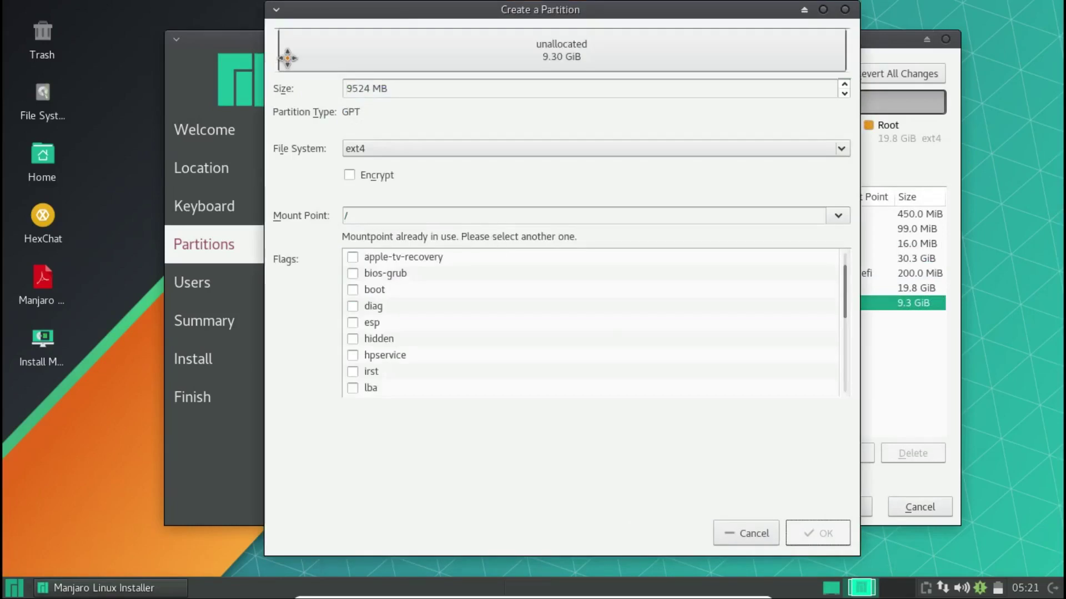
pyautogui.moveTo(275, 48); pyautogui.dragTo(783, 36)
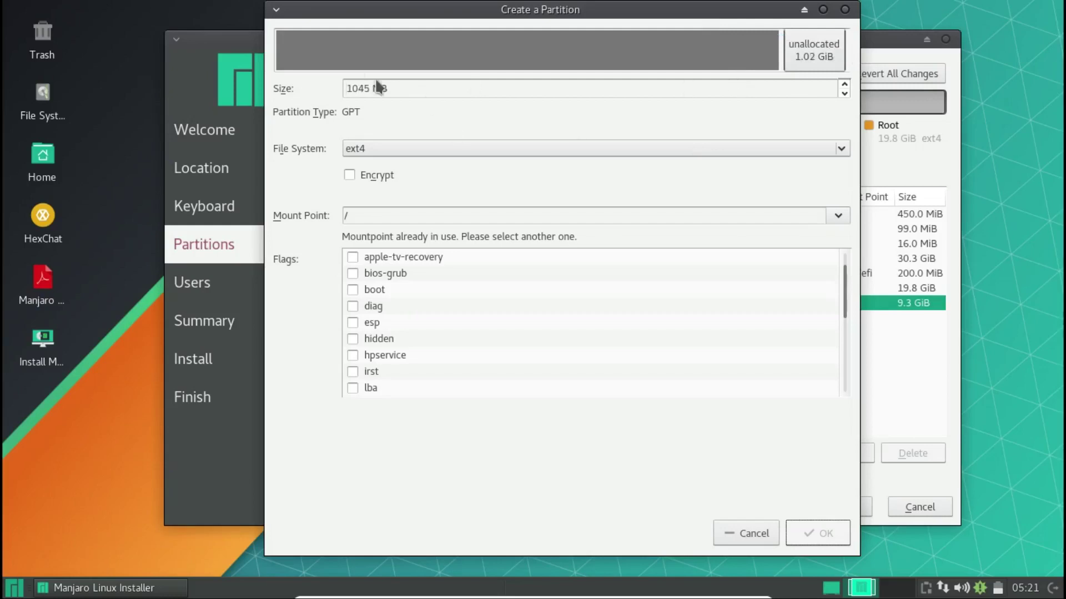
pyautogui.click(703, 147)
pyautogui.click(688, 167)
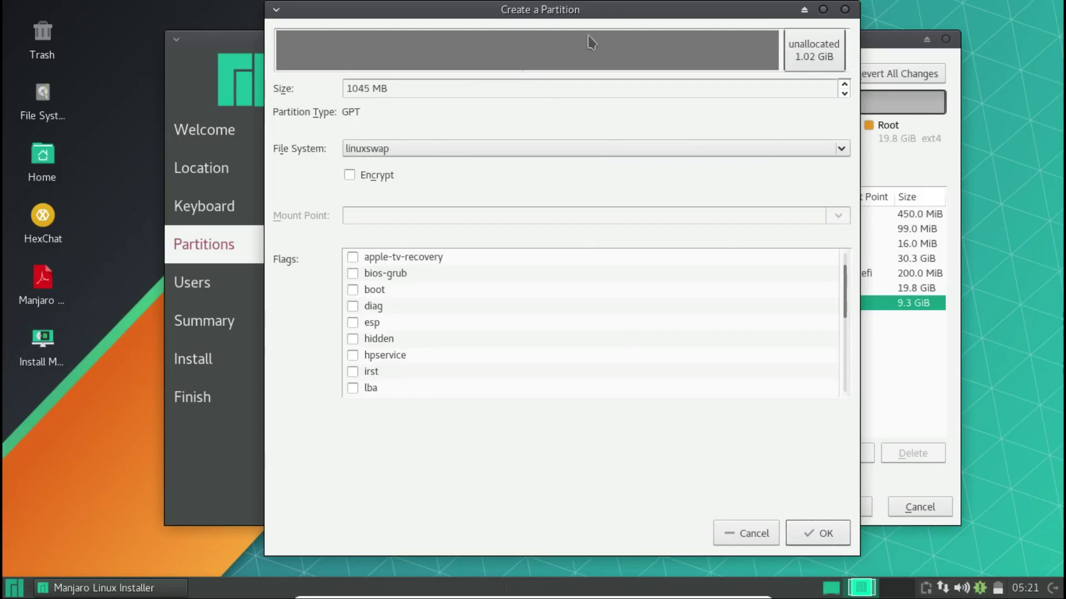
pyautogui.moveTo(608, 13); pyautogui.dragTo(628, 33)
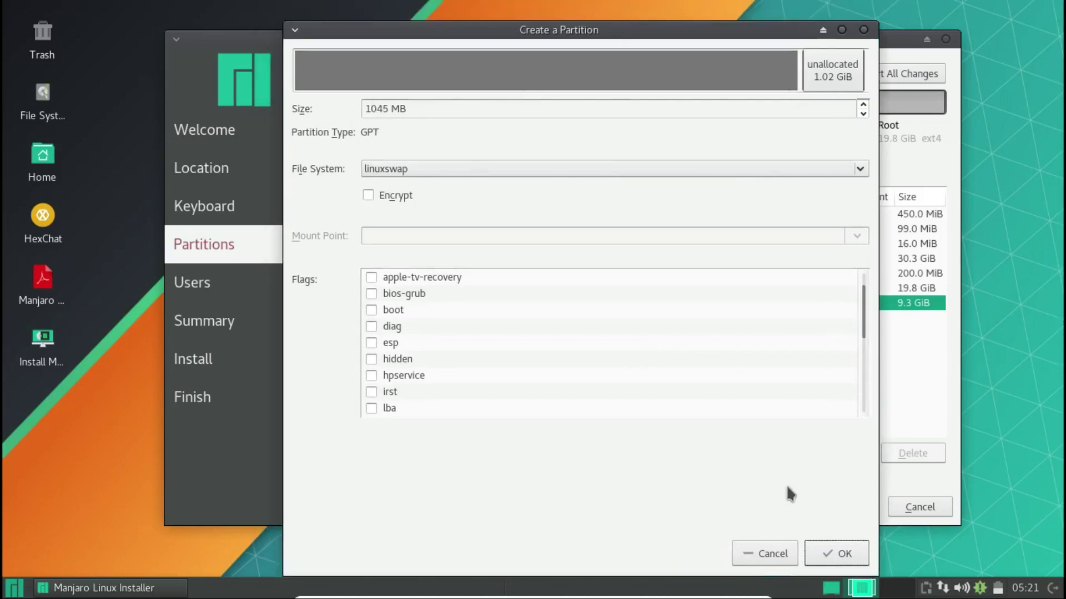
pyautogui.click(839, 554)
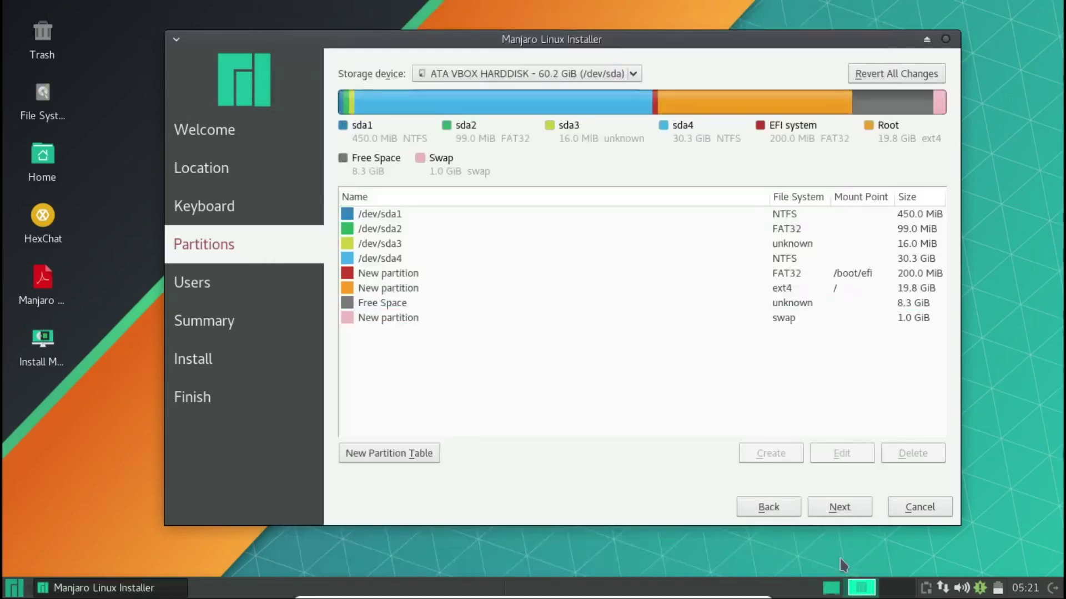
pyautogui.click(781, 304)
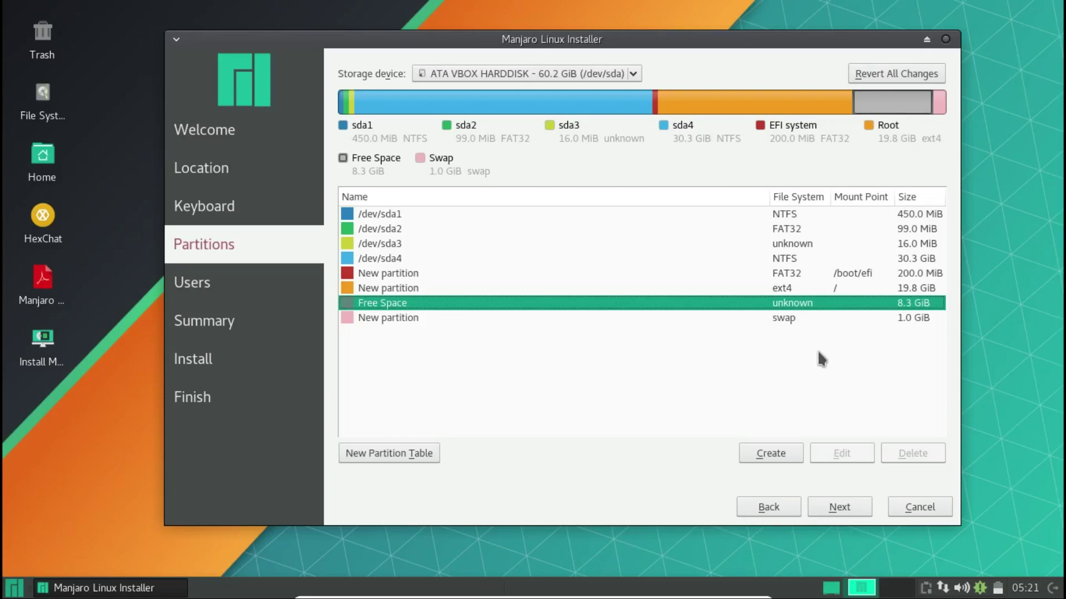
# - Create a btrfs partition mounted at /home from the remaining 8.3 GiB
pyautogui.click(771, 455)
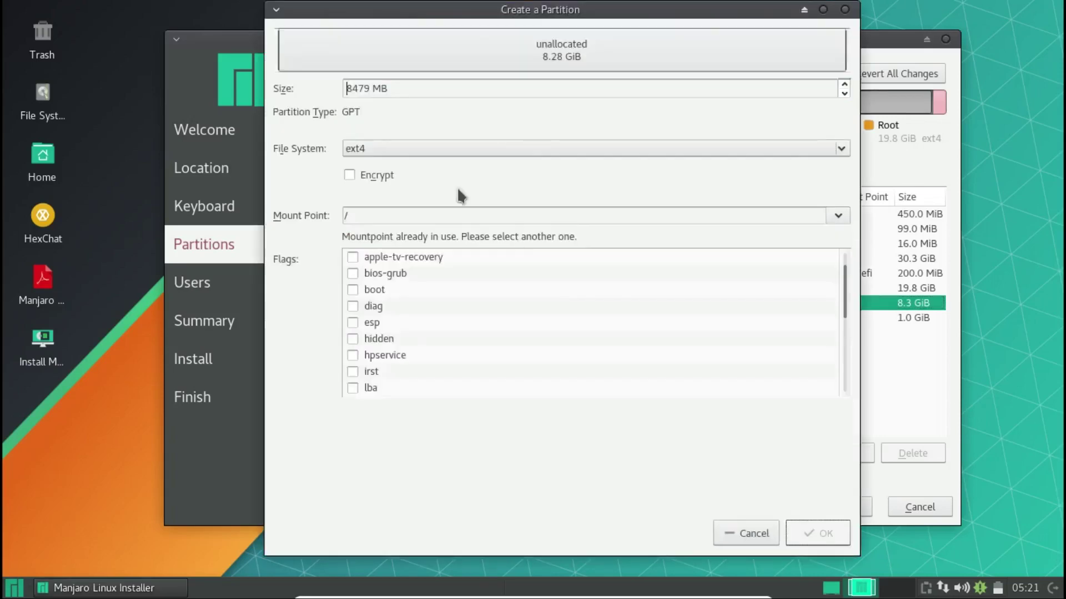
pyautogui.click(444, 155)
pyautogui.click(444, 155)
pyautogui.click(444, 154)
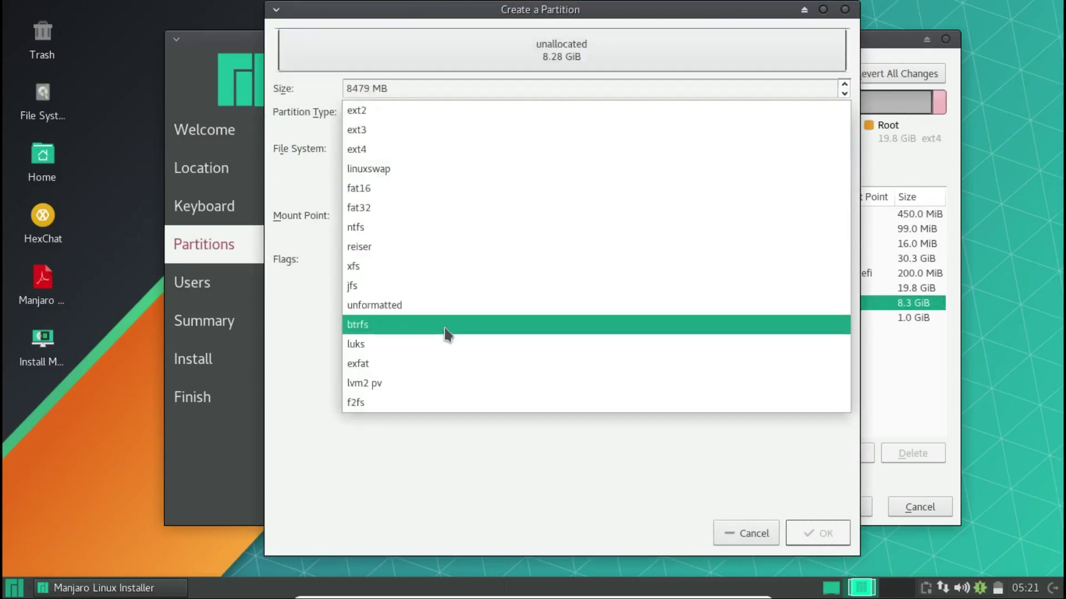
pyautogui.click(444, 325)
pyautogui.click(833, 215)
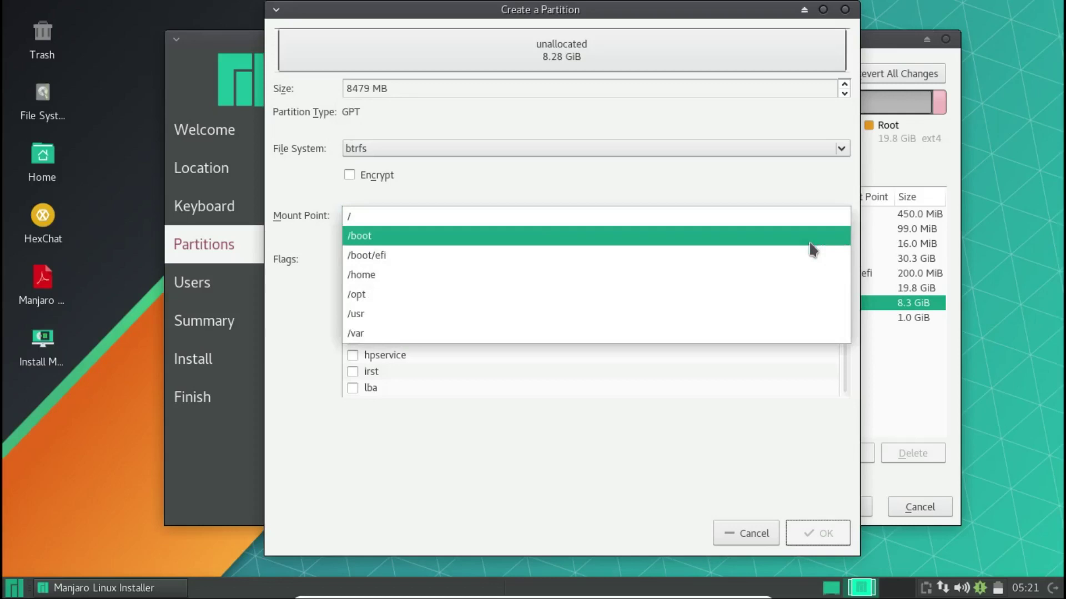
pyautogui.click(780, 278)
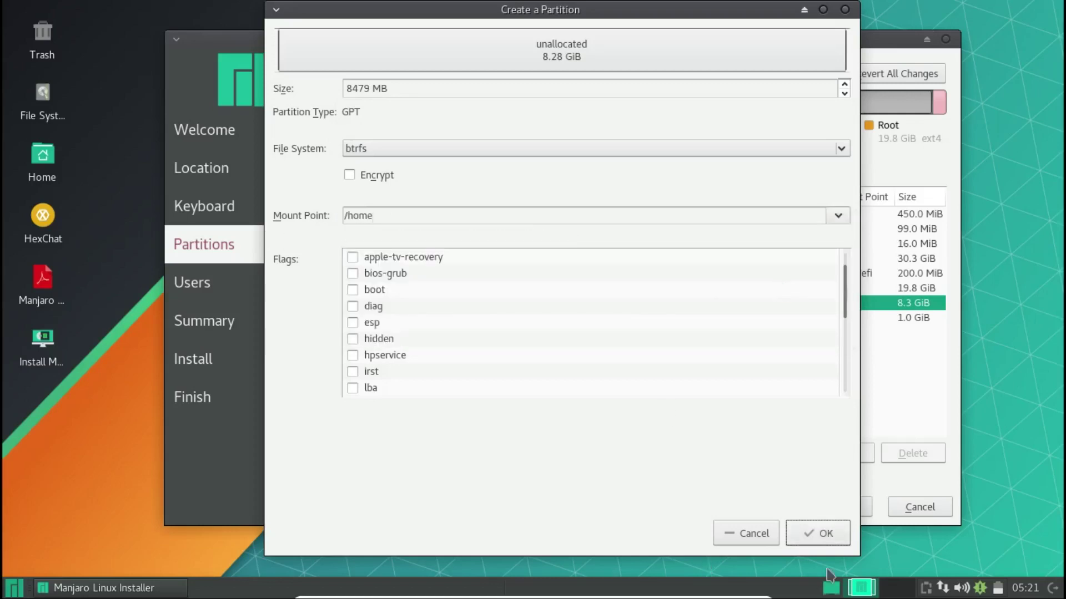
pyautogui.click(825, 534)
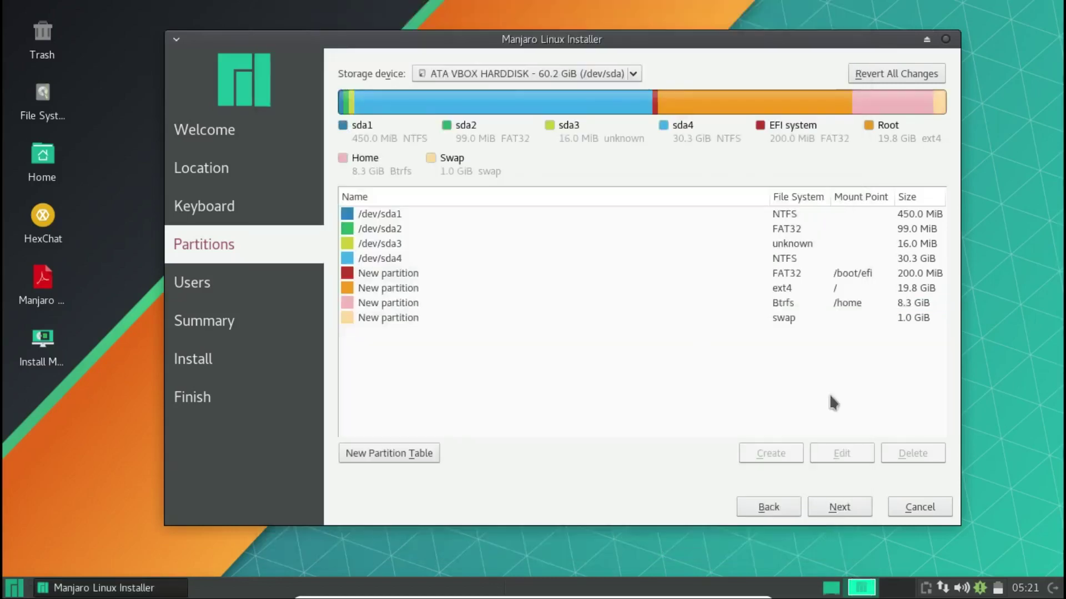
# - Check the /home, root and swap partition rows in the partition list
pyautogui.click(841, 307)
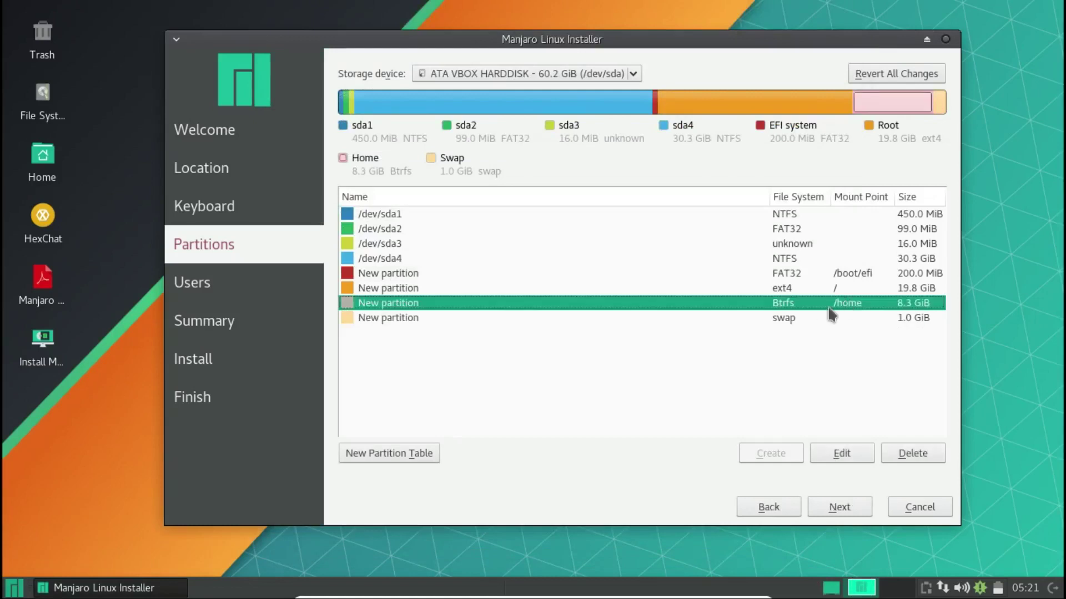
pyautogui.click(876, 290)
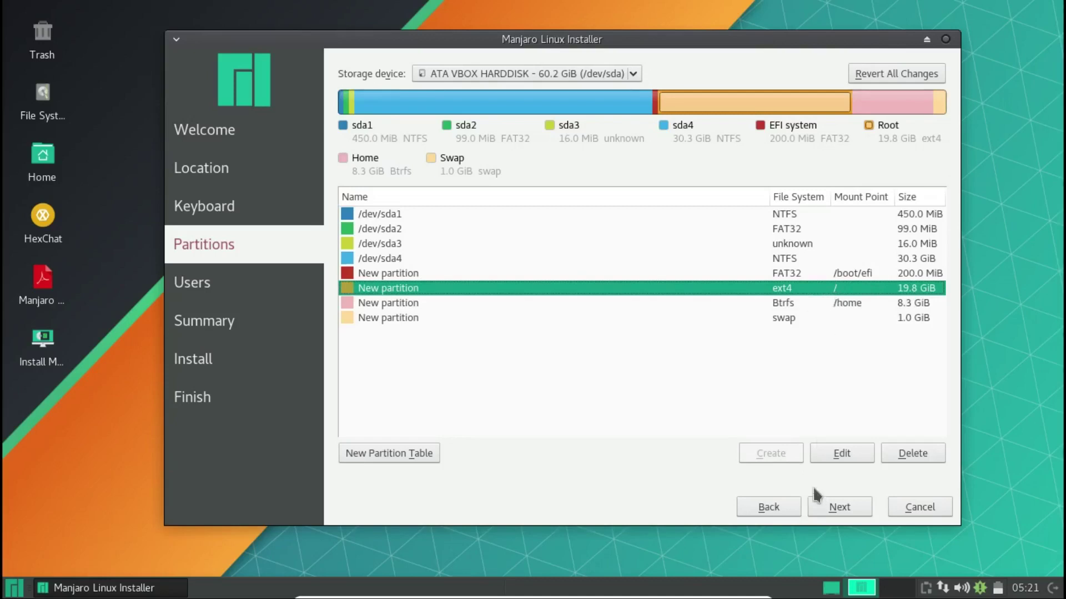
pyautogui.click(816, 305)
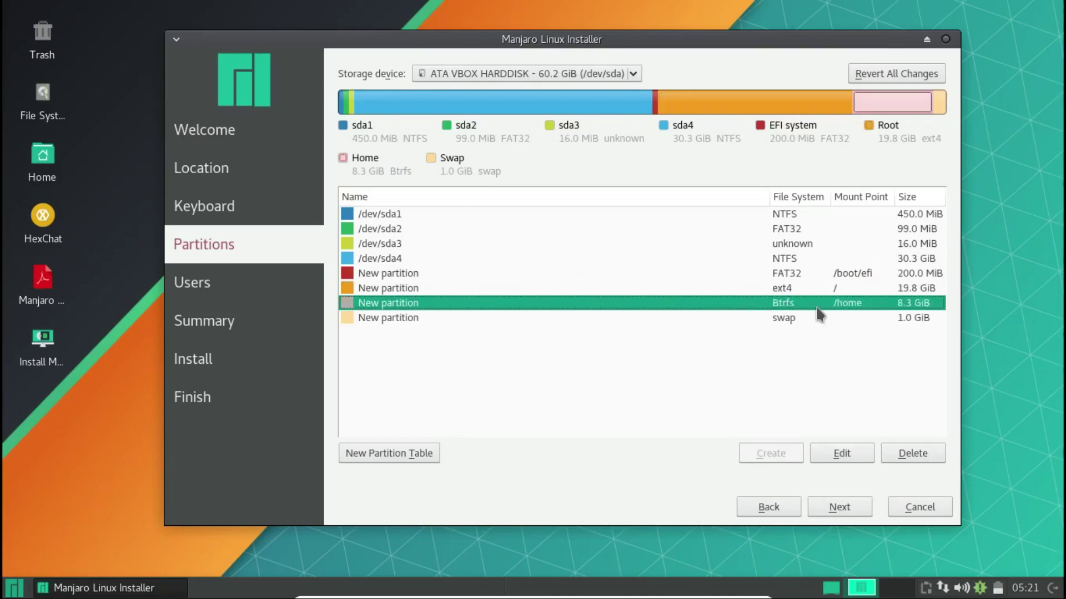
pyautogui.click(864, 316)
pyautogui.click(861, 305)
pyautogui.click(859, 290)
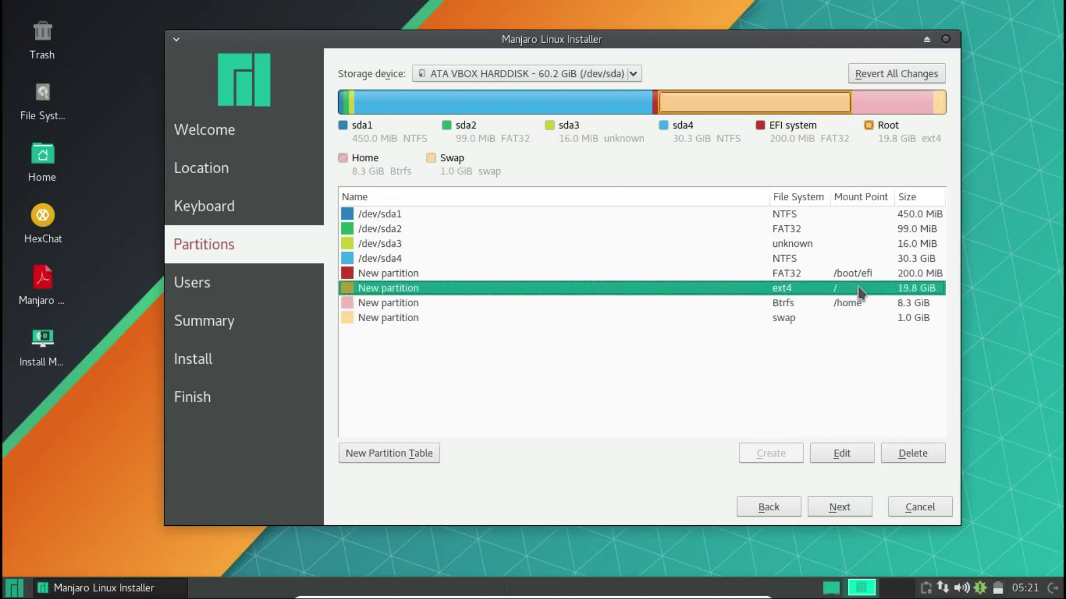
pyautogui.click(831, 452)
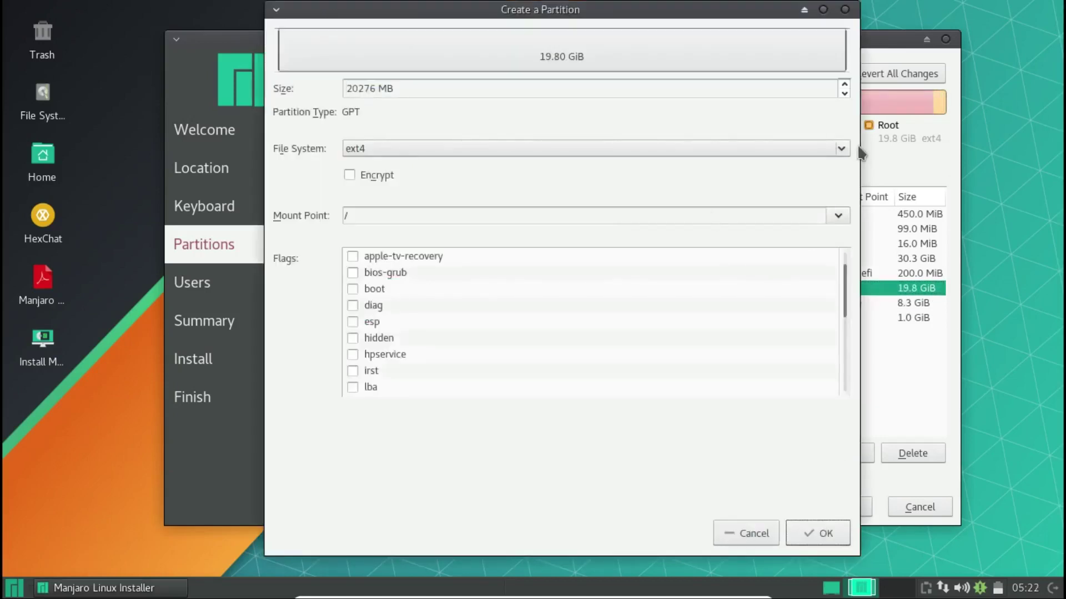
pyautogui.click(839, 217)
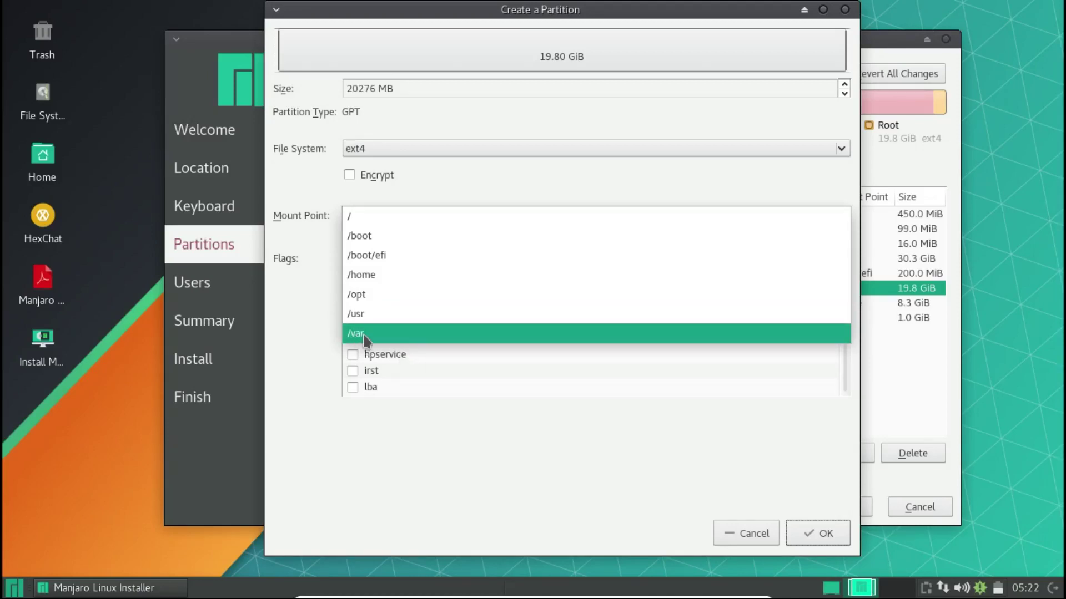
pyautogui.click(524, 422)
pyautogui.click(760, 539)
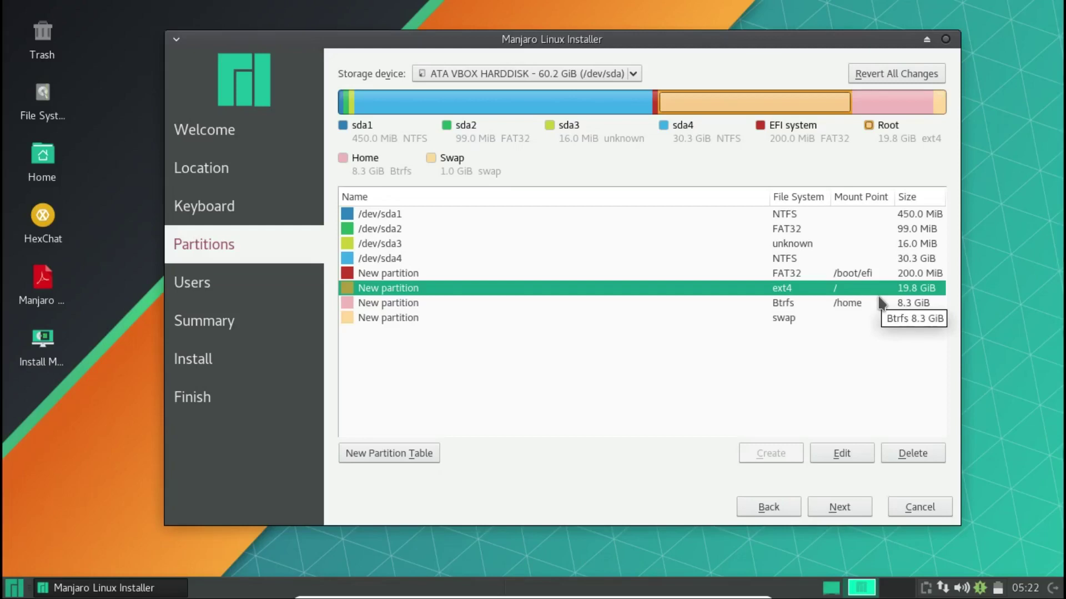
pyautogui.click(878, 274)
pyautogui.click(891, 319)
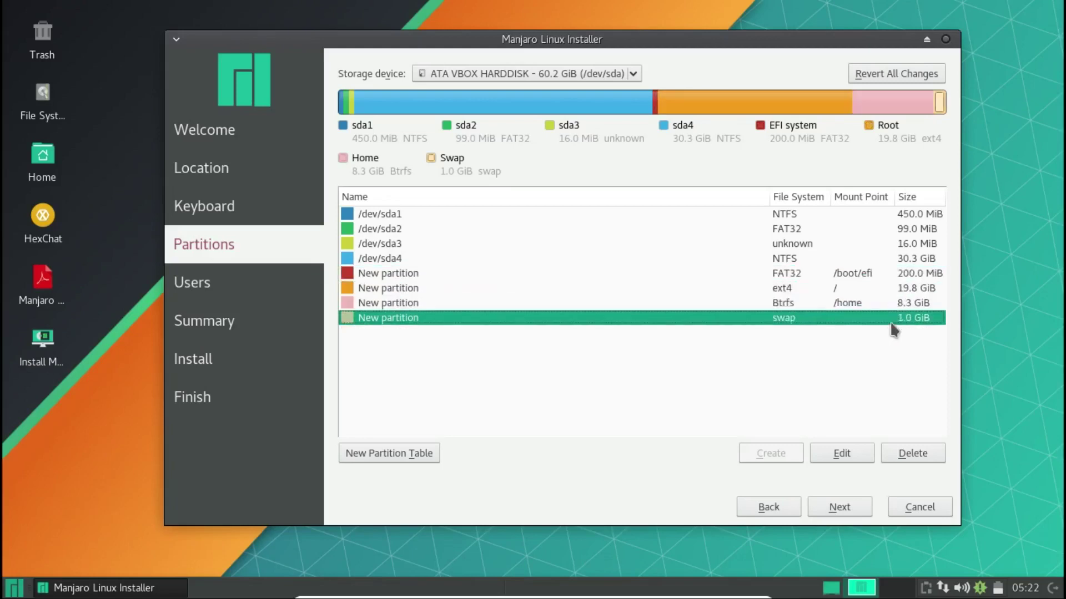
# - Enter the user's full name, keeping the suggested login and computer names
pyautogui.click(860, 506)
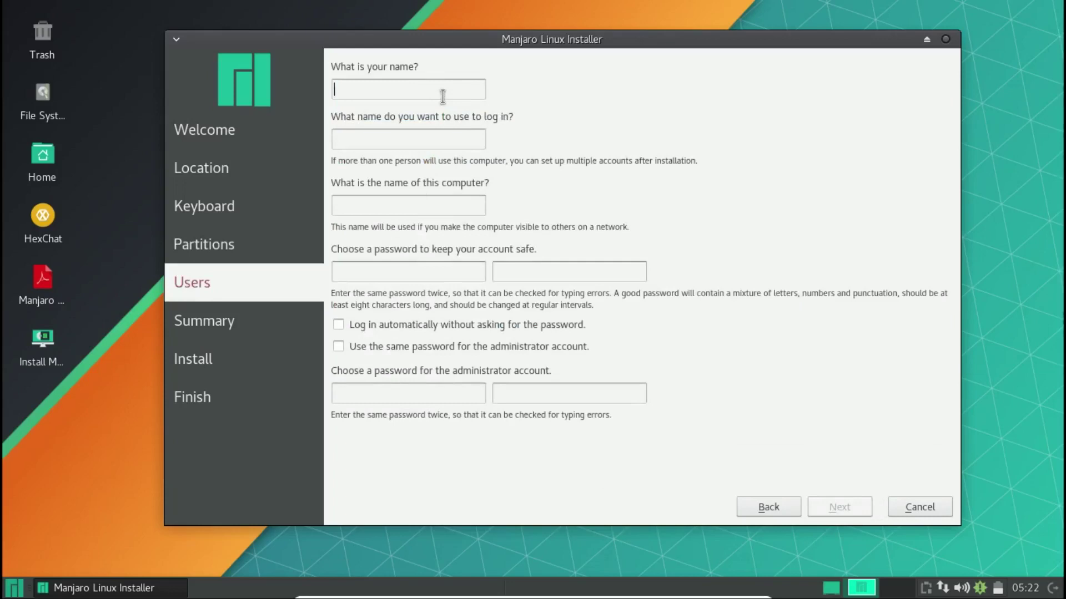
pyautogui.write('Richie ')
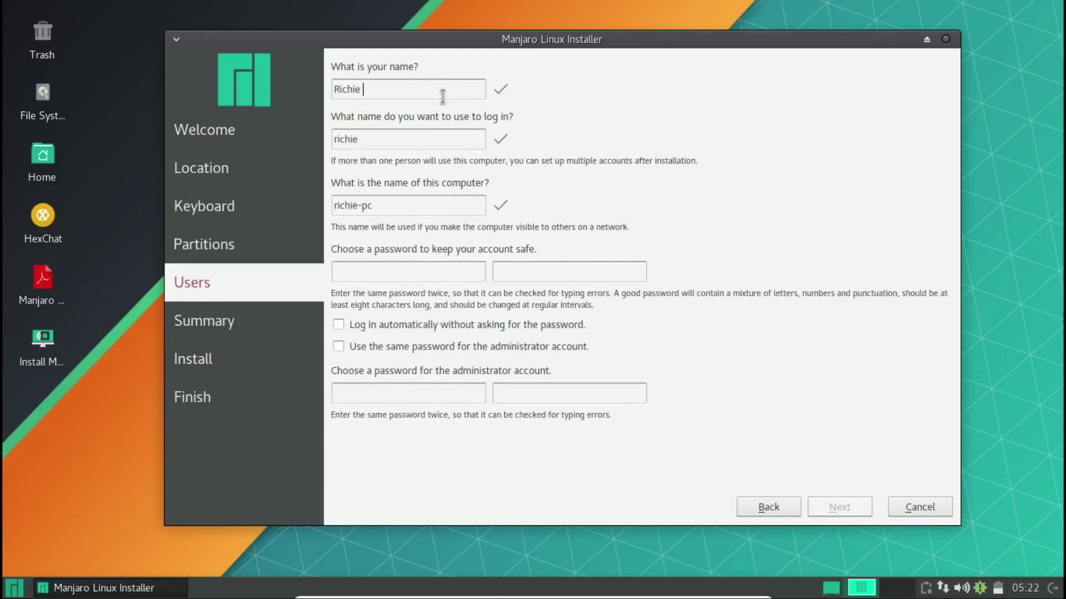
pyautogui.write('Varghese')
pyautogui.press('Tab')
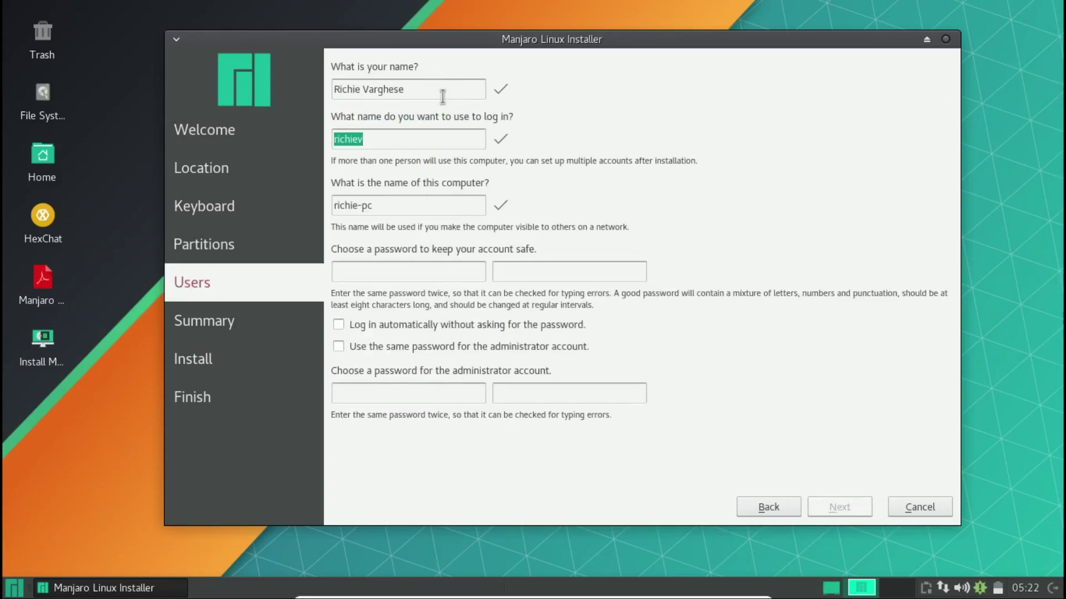
pyautogui.press('Tab')
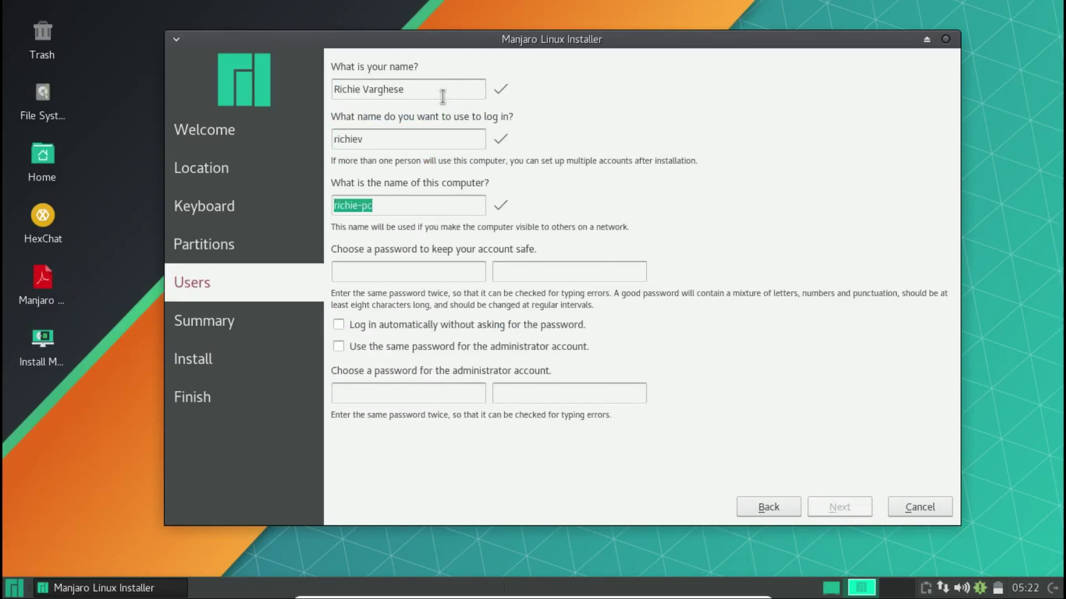
pyautogui.press('Tab')
# - Type the account password in both password fields so they match
pyautogui.write('123•••')
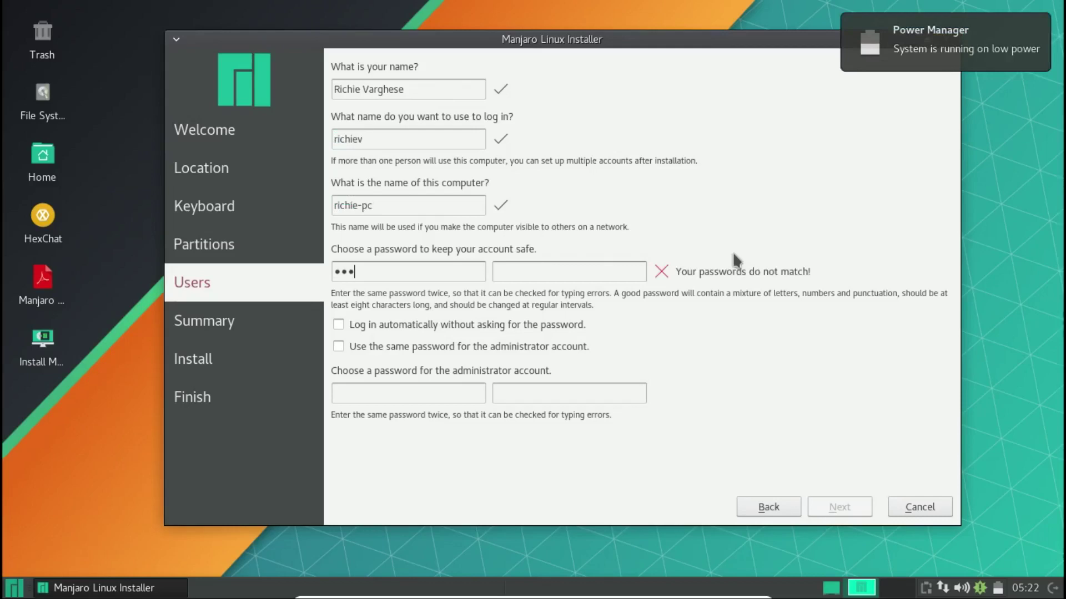
pyautogui.write('•')
pyautogui.press('Tab')
pyautogui.write('••••')
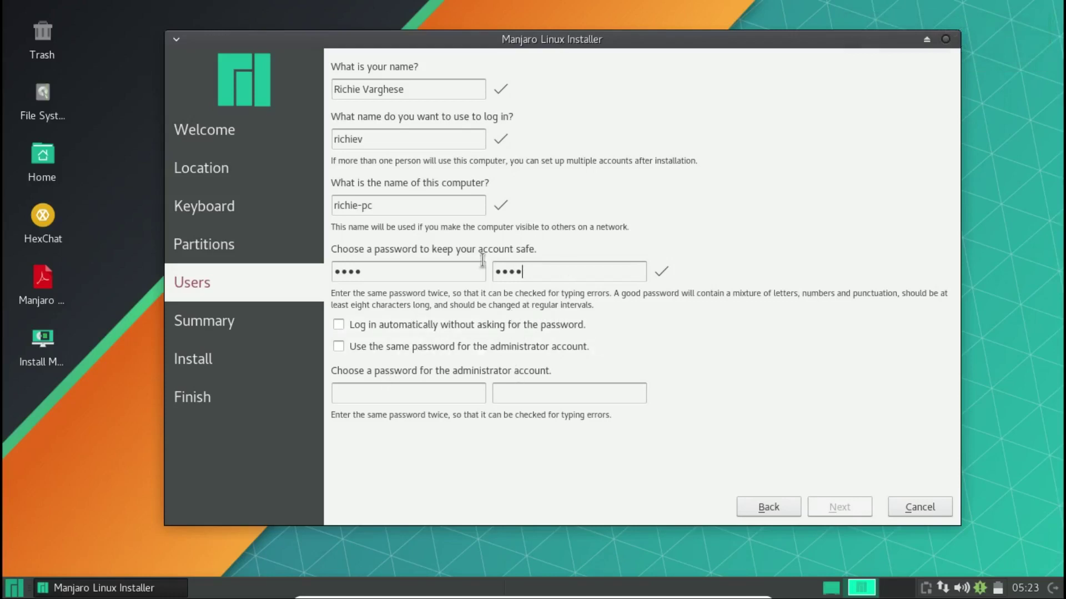
pyautogui.doubleClick(383, 267)
pyautogui.click(388, 272)
pyautogui.press('Tab')
pyautogui.press('Tab')
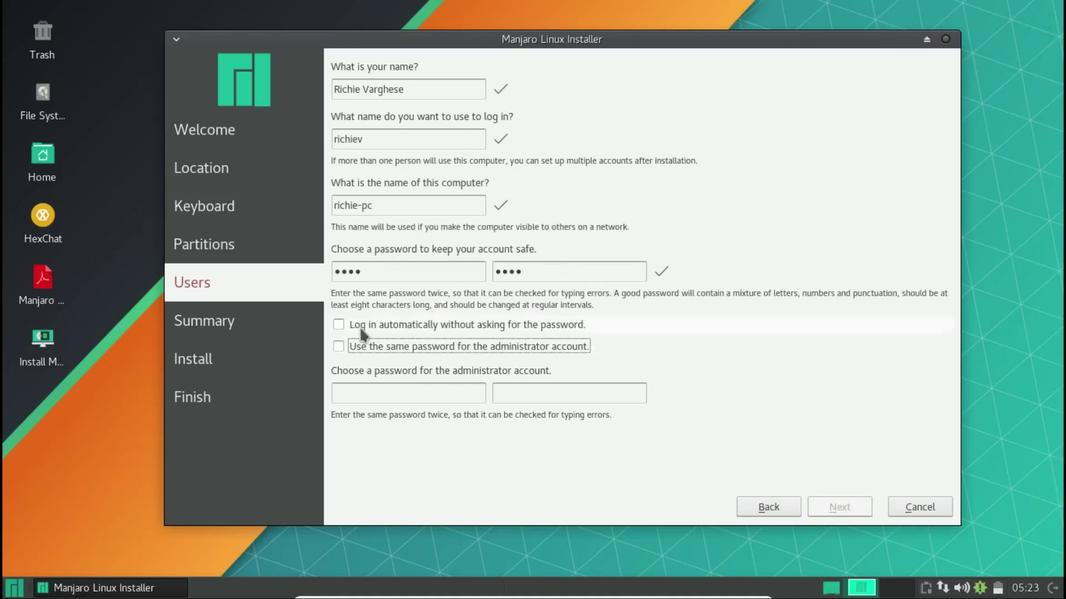
# - Try the login options and enter a separate administrator password in both fields
pyautogui.click(425, 328)
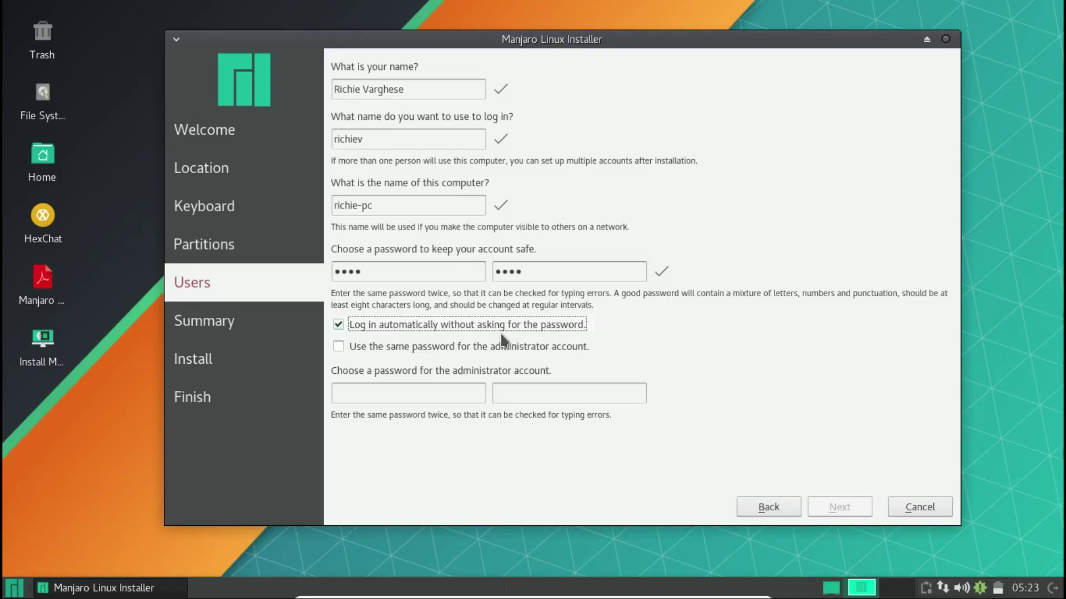
pyautogui.click(432, 332)
pyautogui.click(432, 347)
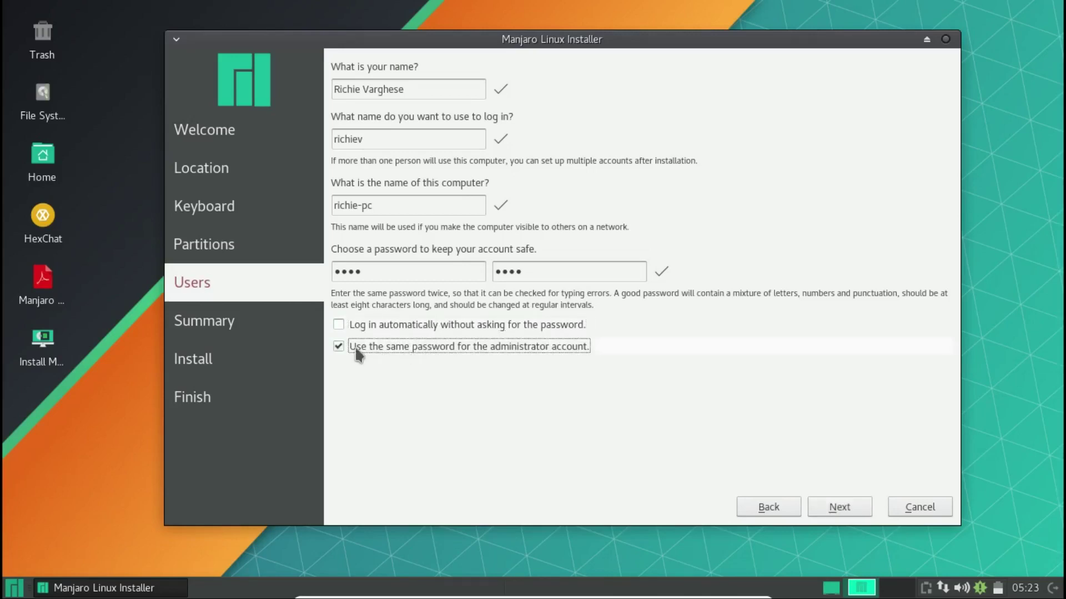
pyautogui.click(509, 351)
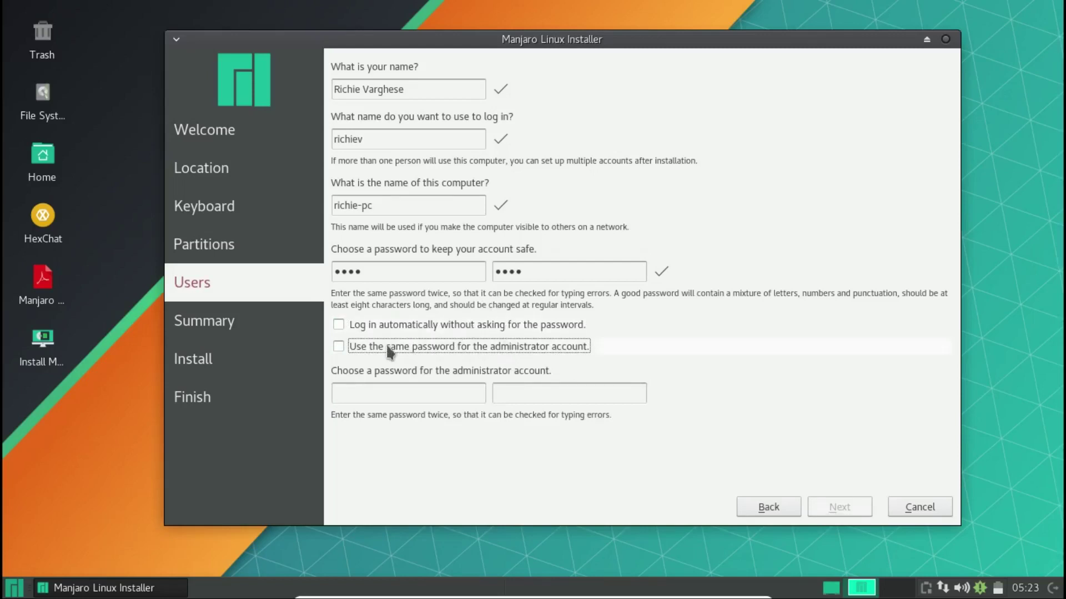
pyautogui.click(341, 344)
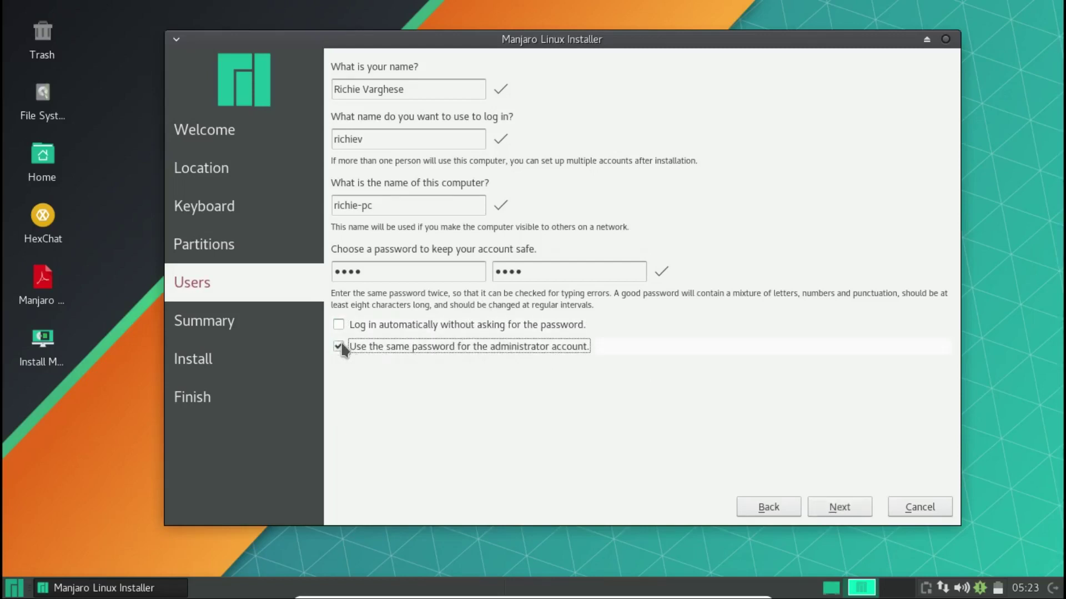
pyautogui.click(341, 344)
pyautogui.click(369, 395)
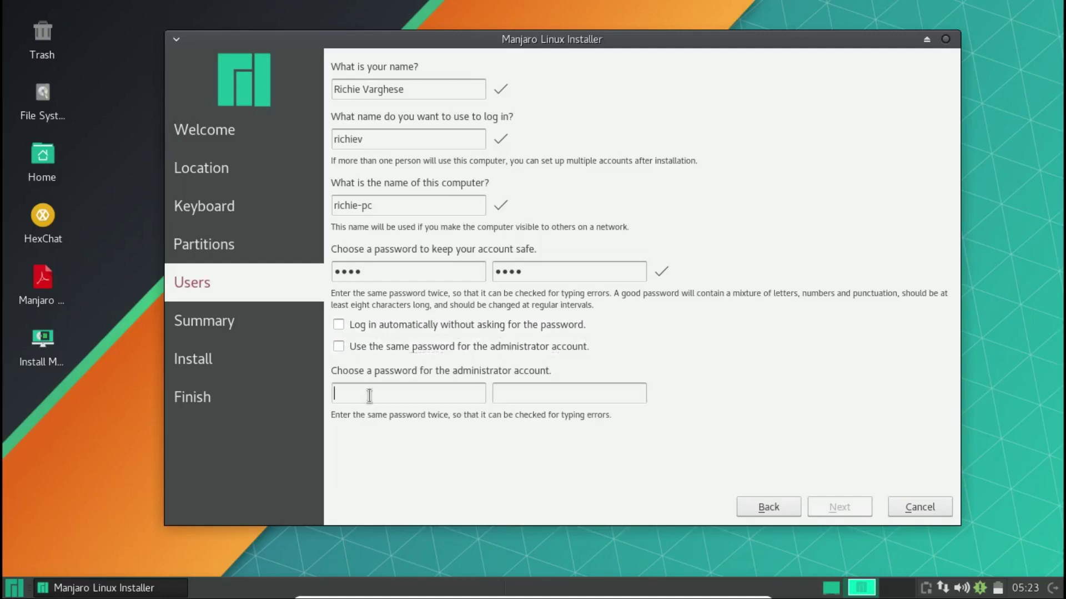
pyautogui.write('****')
pyautogui.click(515, 395)
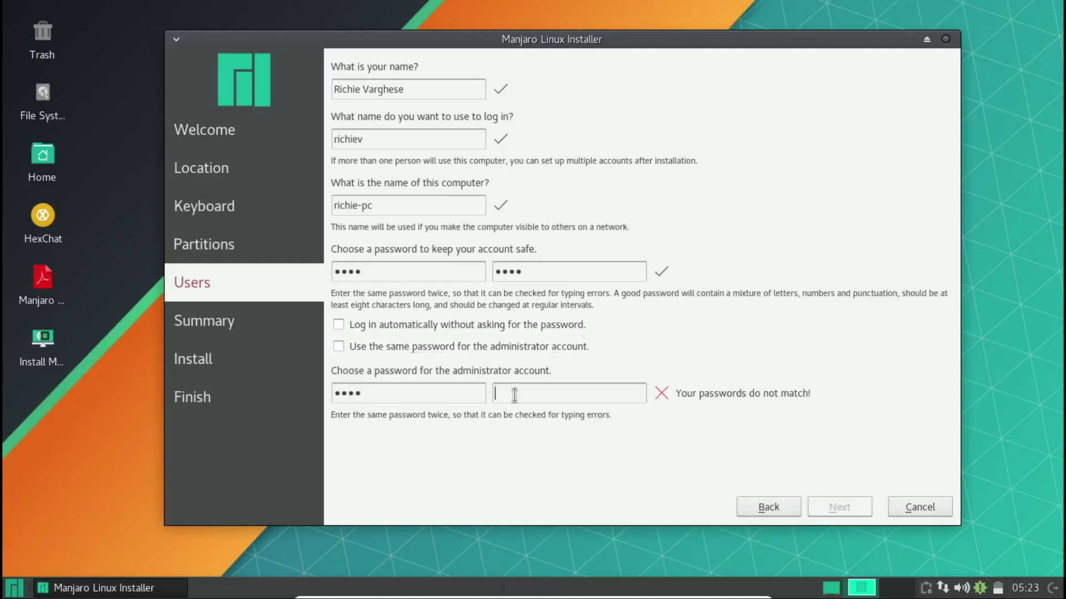
pyautogui.write('****')
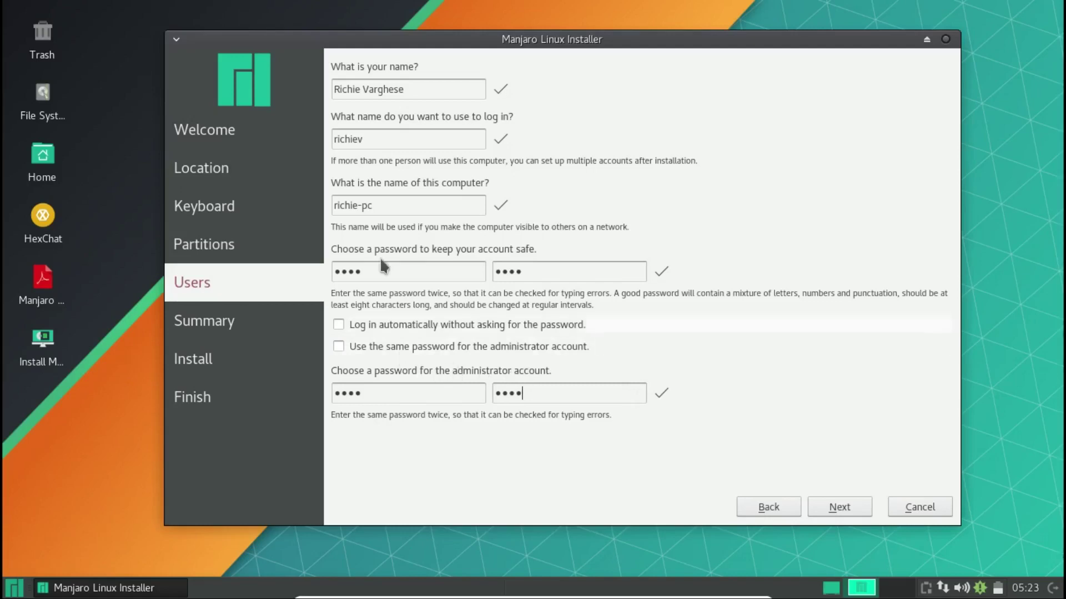
# - Reuse the account password for the administrator and turn on automatic login
pyautogui.click(392, 397)
pyautogui.click(428, 349)
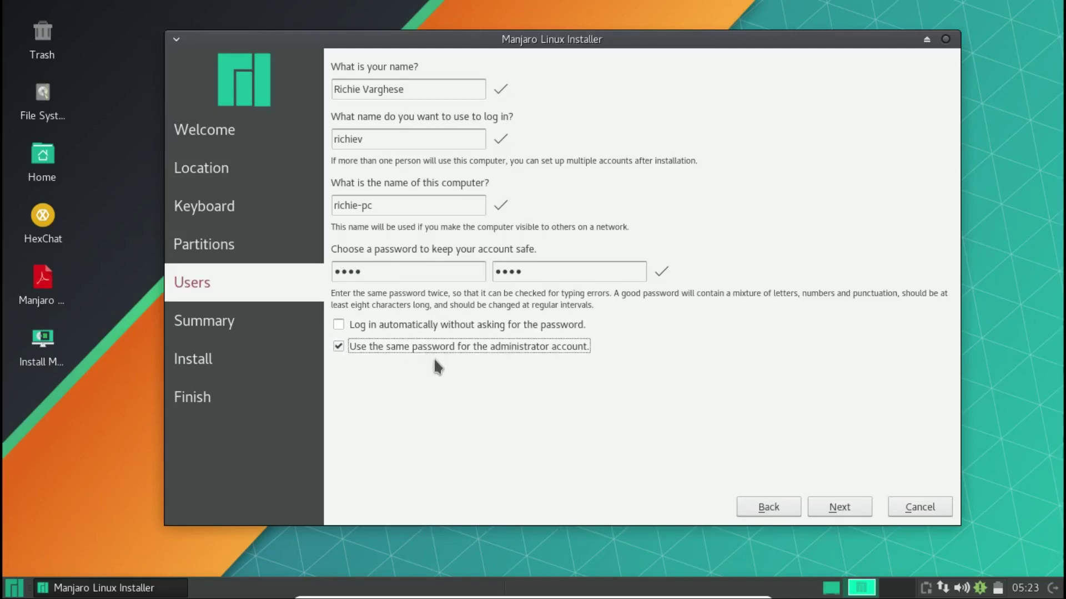
pyautogui.click(440, 326)
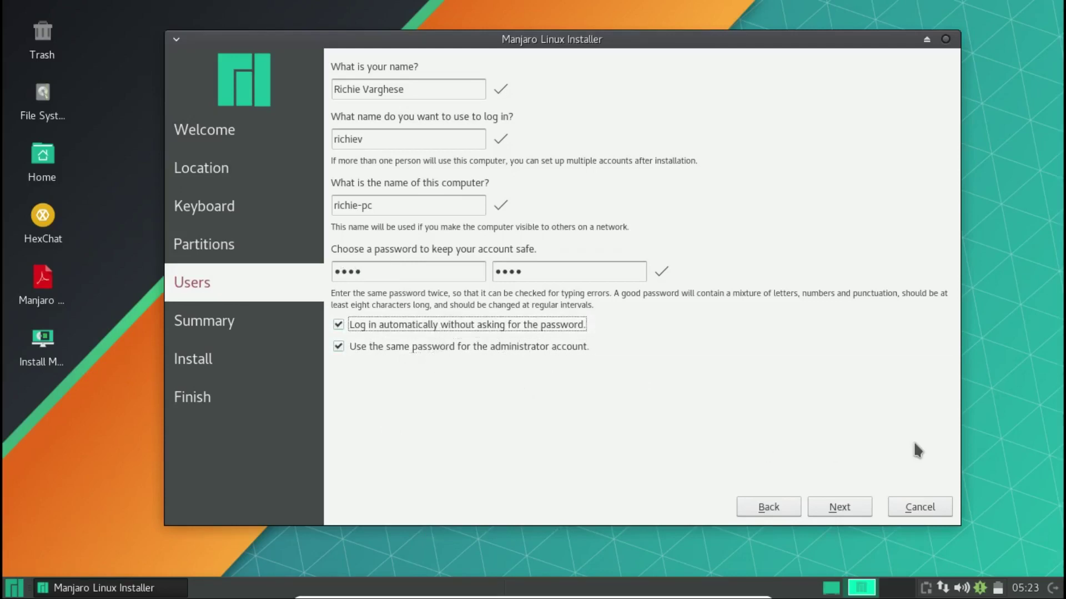
pyautogui.click(842, 504)
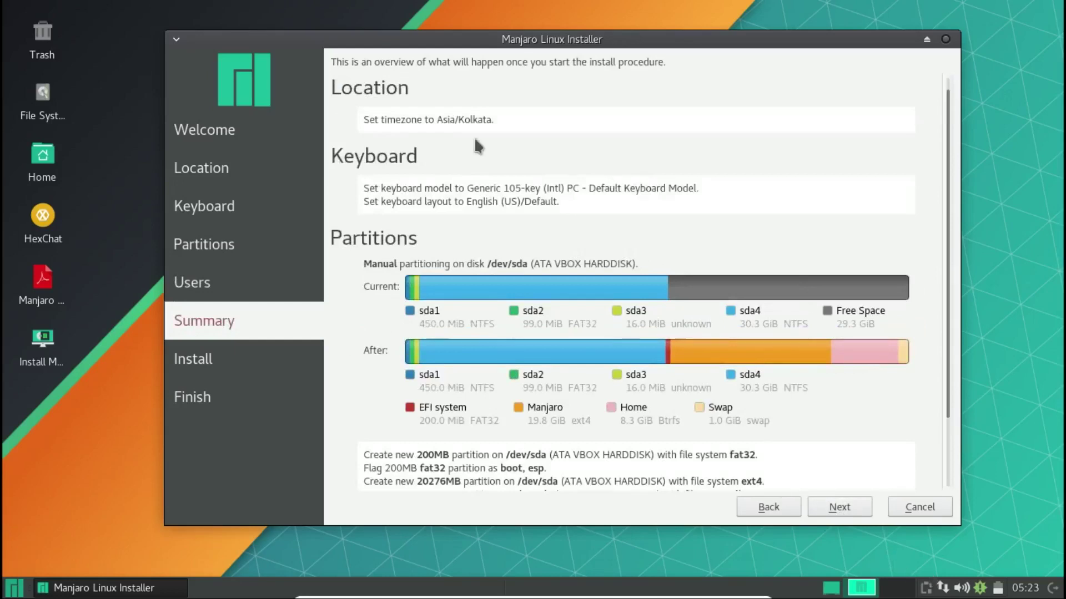
# - Scroll through the Summary to review the partition actions planned for /dev/sda
pyautogui.scroll(-2, 472, 222)
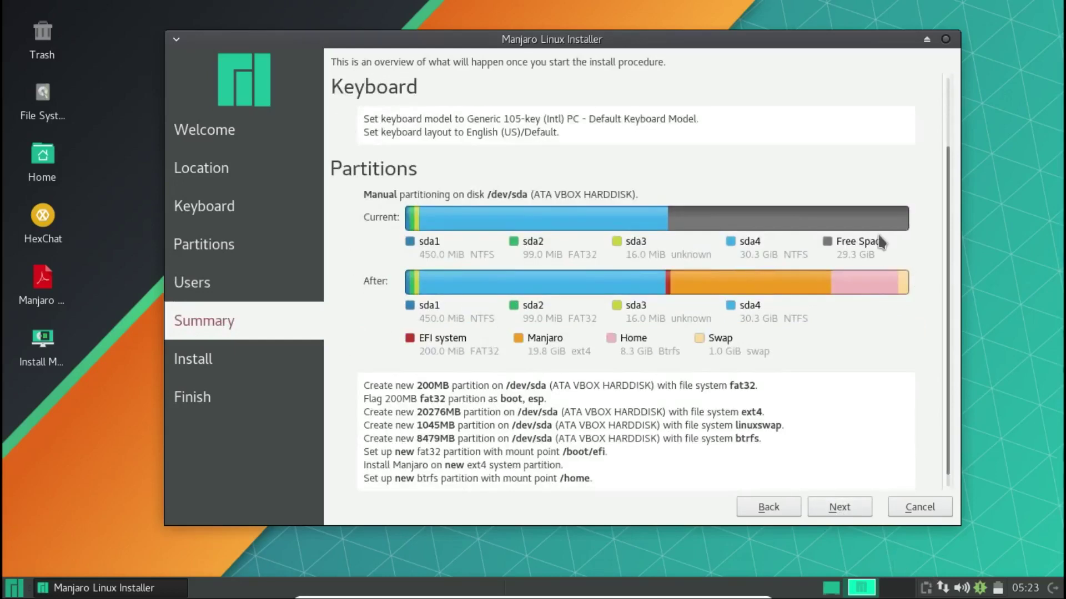
pyautogui.scroll(2, 947, 142)
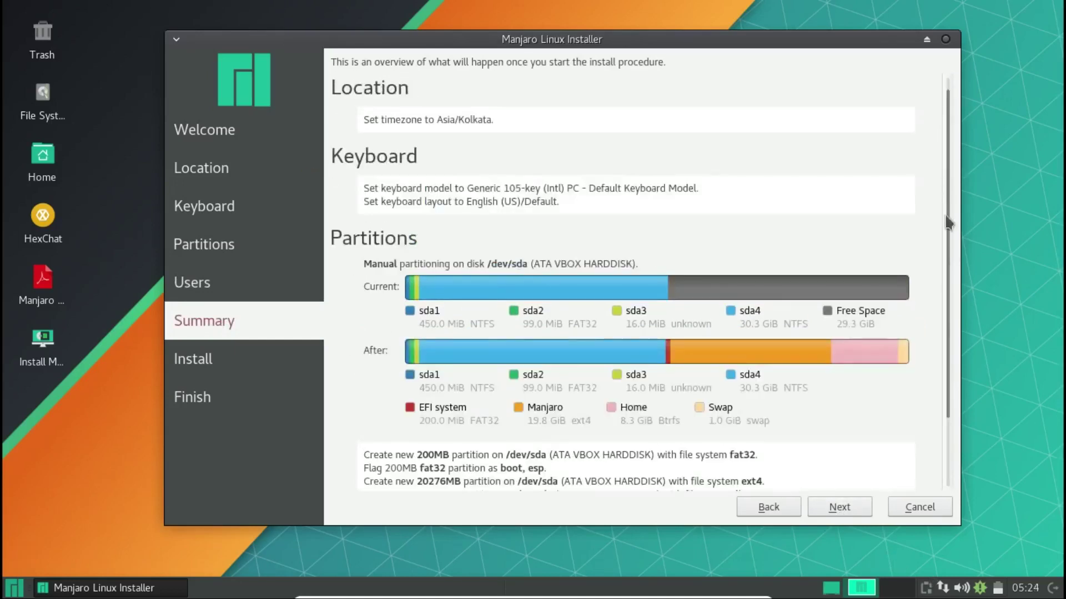
pyautogui.scroll(-2, 951, 328)
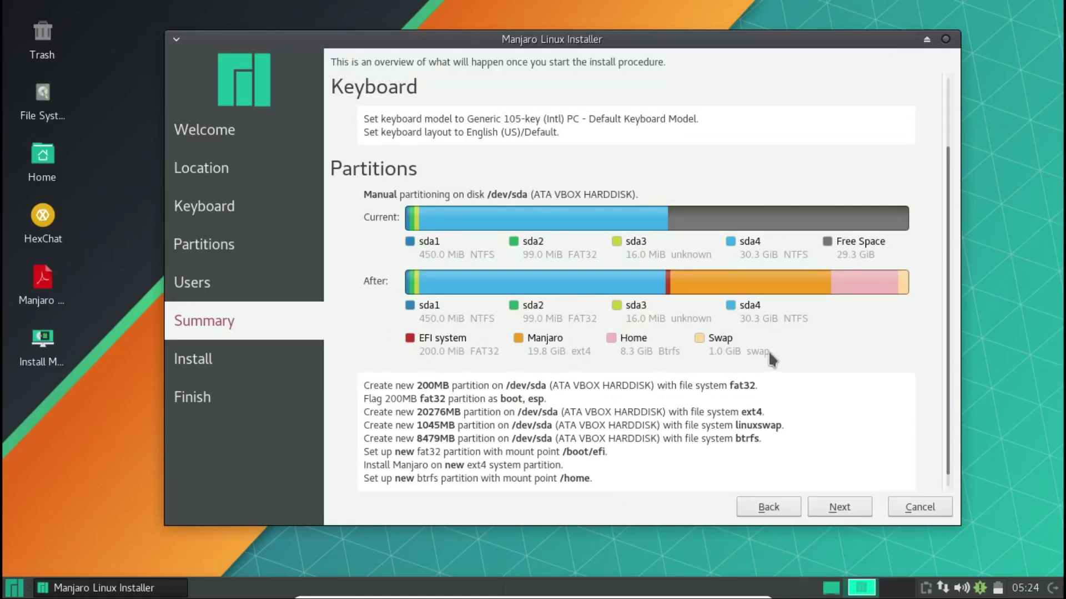
# - Start the installation and browse the Manjaro User Guide while it runs to completion
pyautogui.click(838, 507)
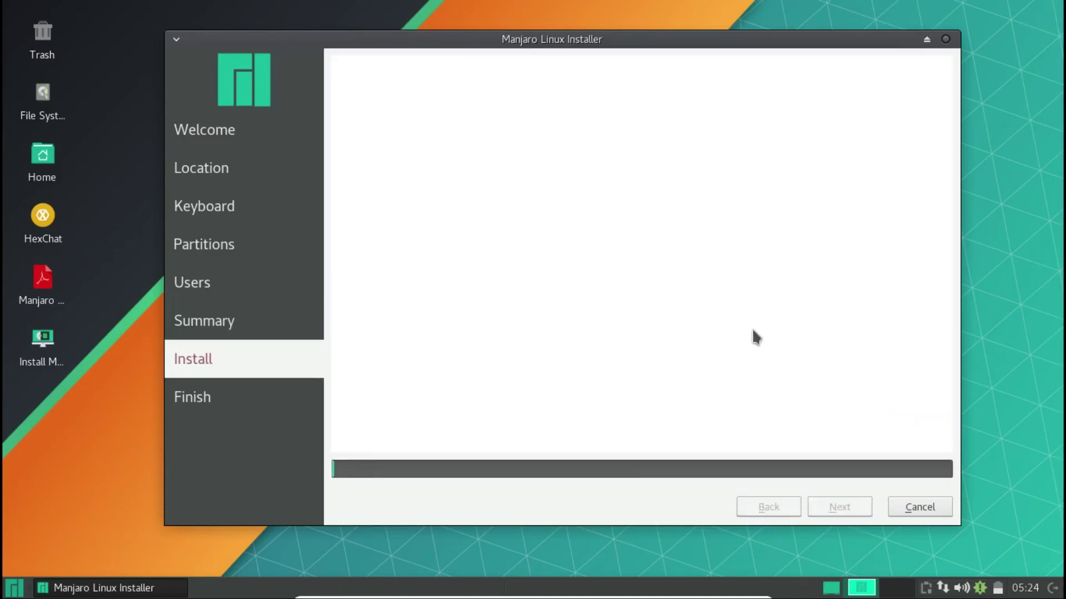
pyautogui.moveTo(681, 40); pyautogui.dragTo(692, 31)
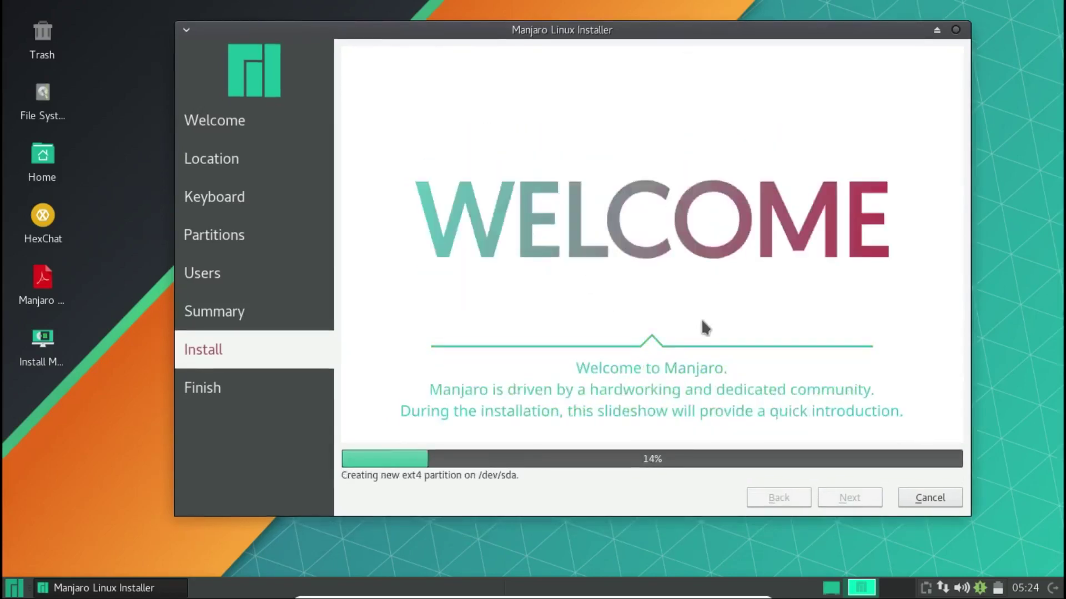
pyautogui.click(43, 285)
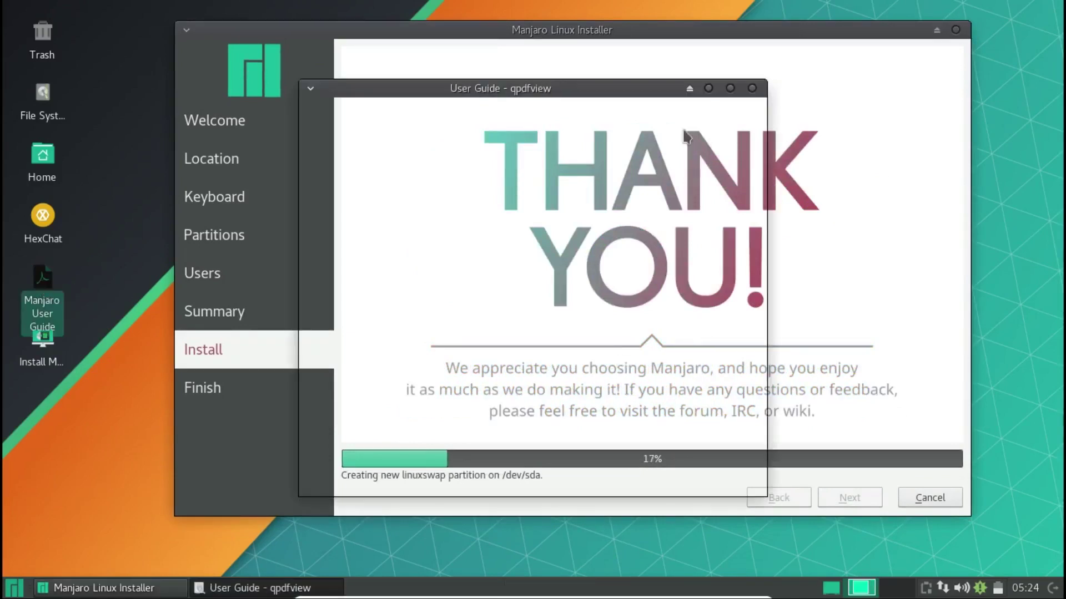
pyautogui.click(731, 88)
pyautogui.scroll(-2, 635, 267)
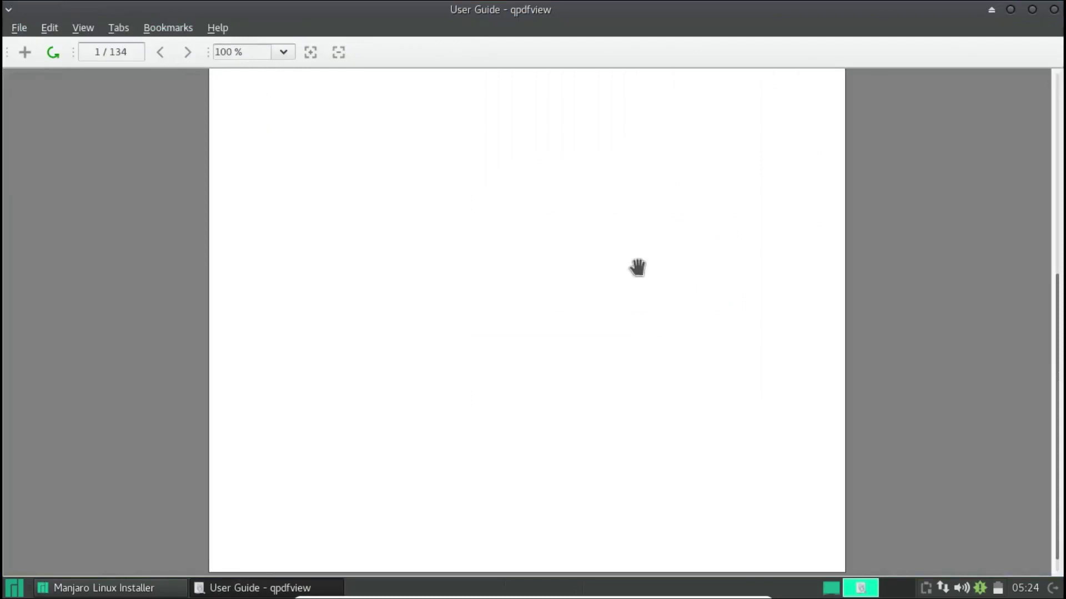
pyautogui.click(1054, 10)
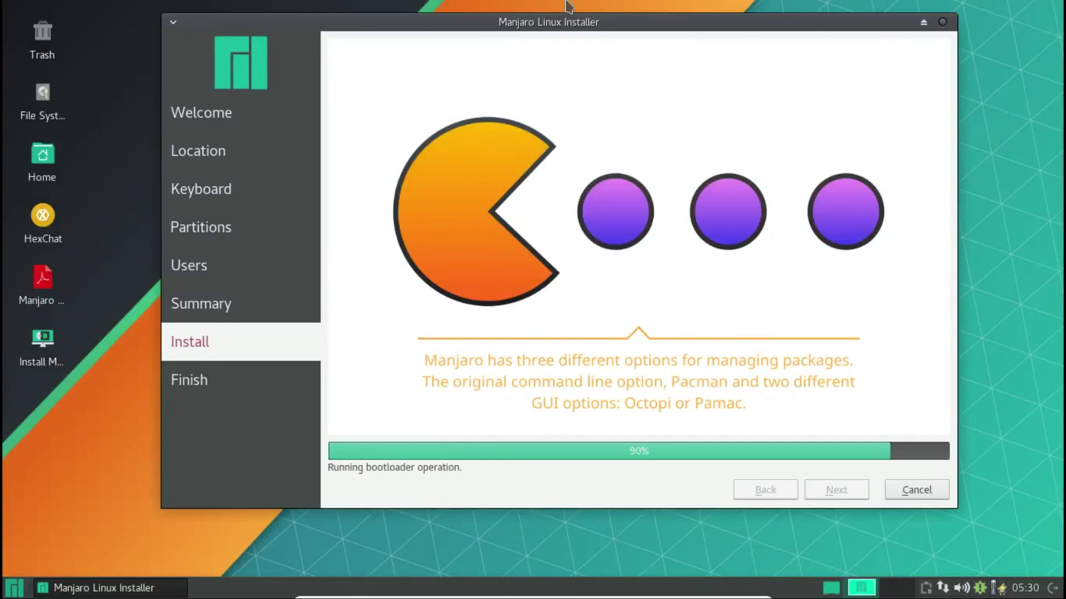
pyautogui.moveTo(607, 24); pyautogui.dragTo(590, 44)
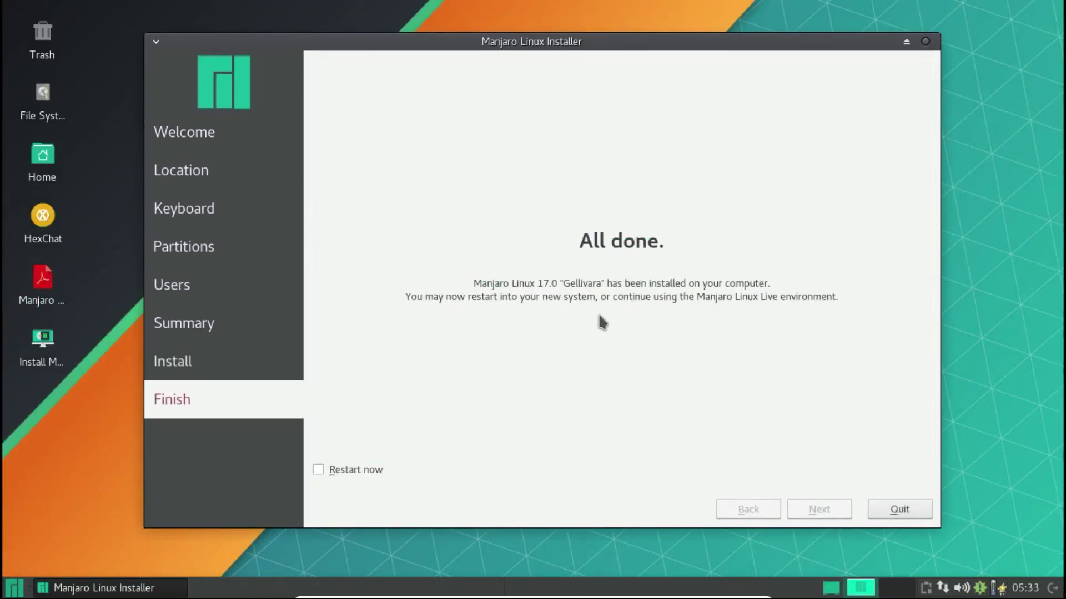
# - Tick 'Restart now' on the installer's Finish page
pyautogui.click(335, 476)
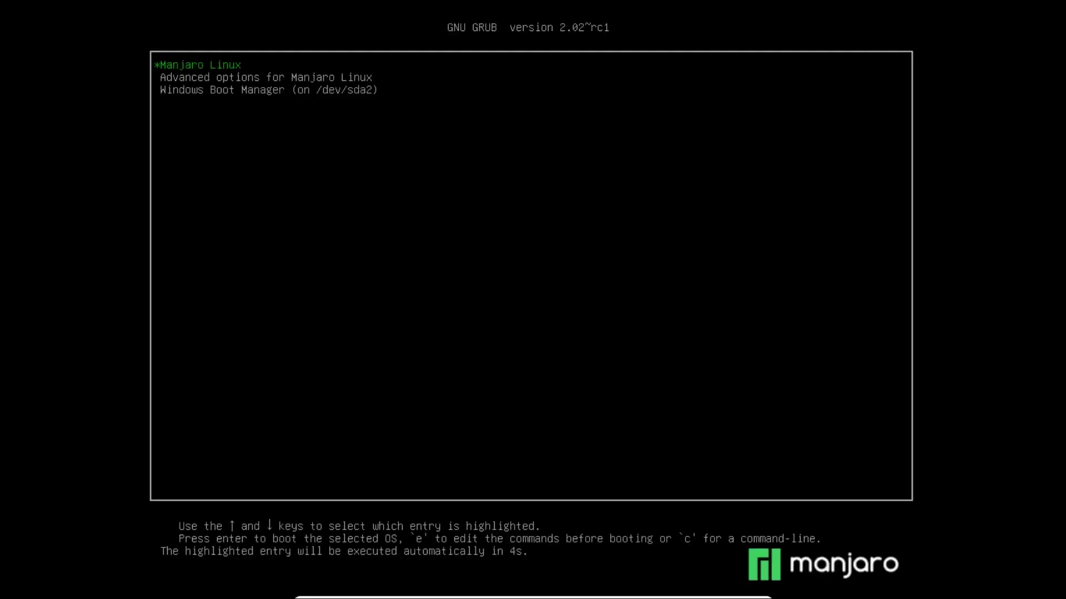
# - Stop the GRUB countdown and move between the Manjaro Linux and Windows Boot Manager entries
pyautogui.press('Down')
pyautogui.press('Down')
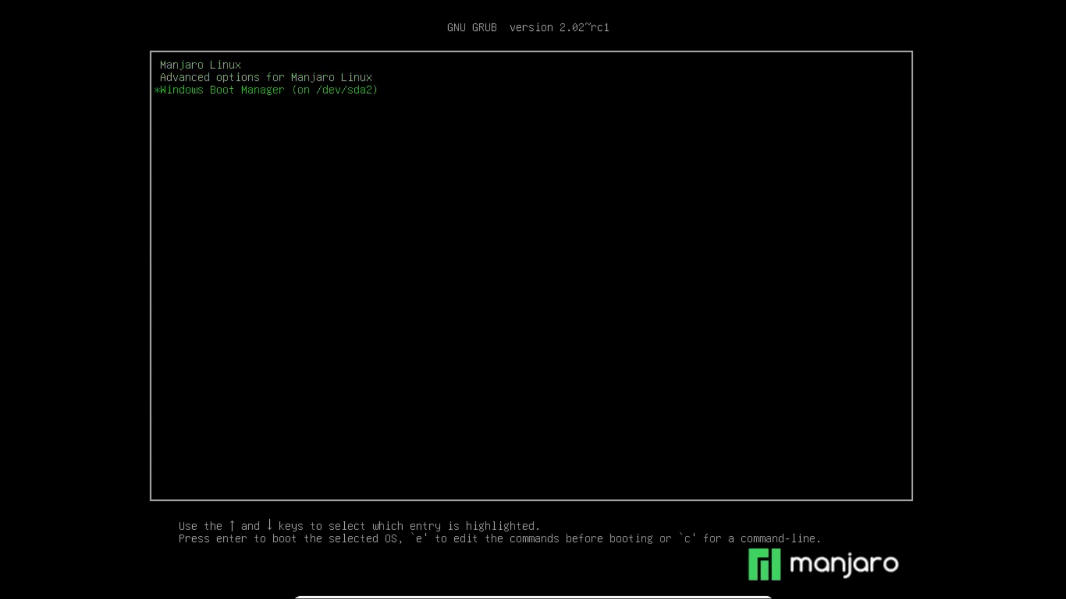
pyautogui.press('Up')
pyautogui.press('Down')
pyautogui.press('Up')
pyautogui.press('Up')
pyautogui.press('Down')
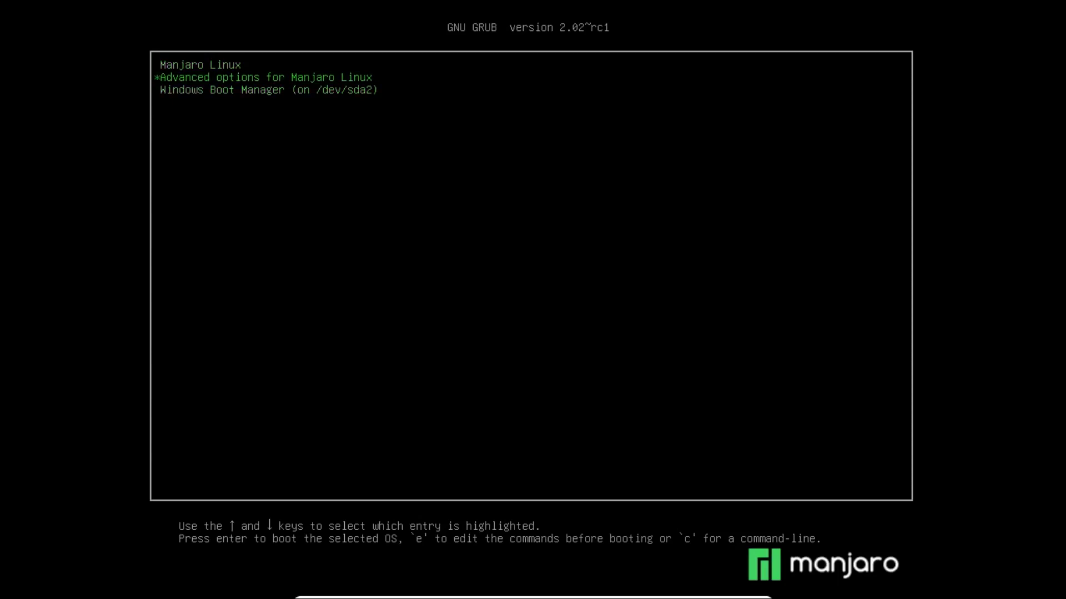